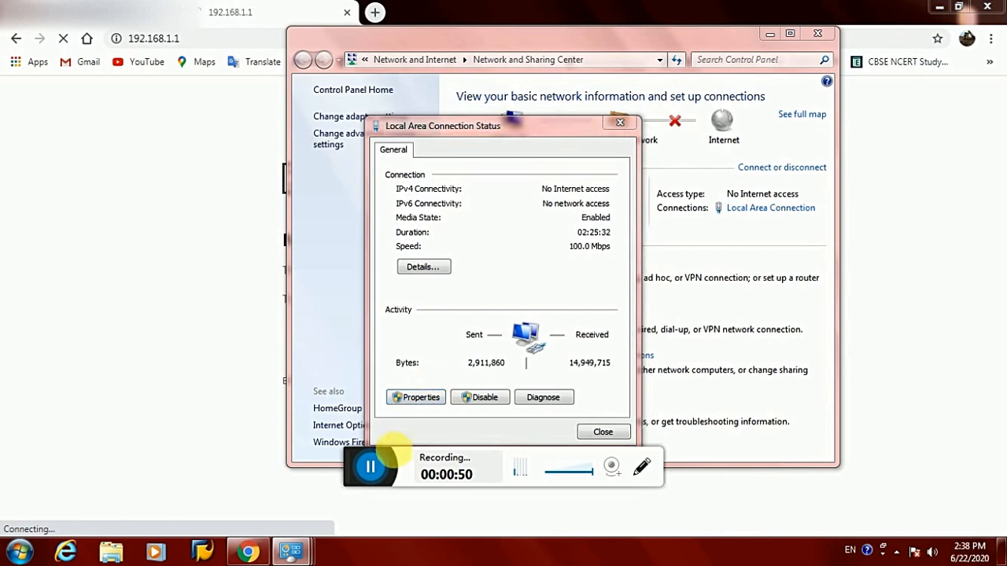
Give the connection the static IPv4 address 192.168.1.5 with gateway 192.168.12.1 and apply it
double_click(464, 307)
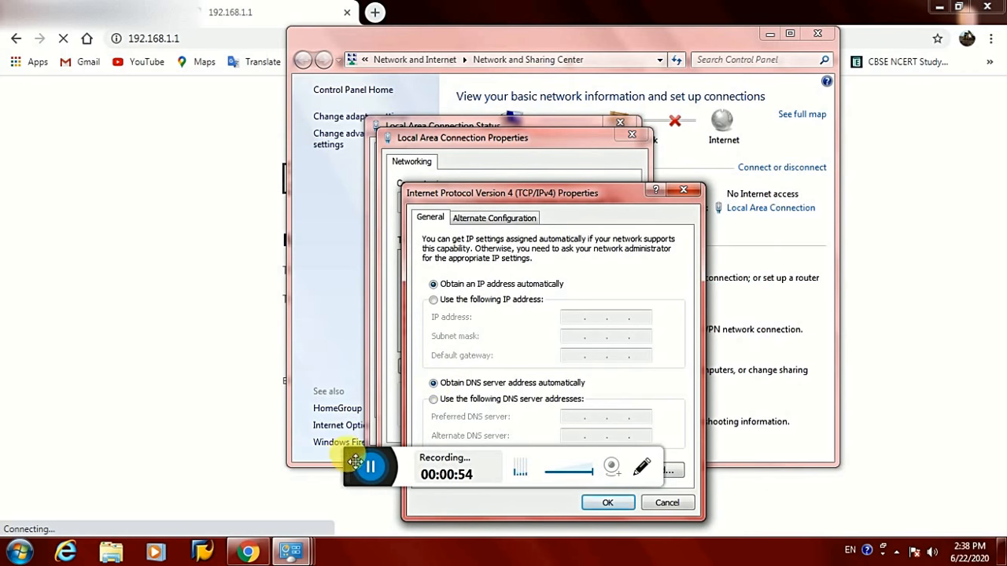
left_click_drag(358, 465, 367, 553)
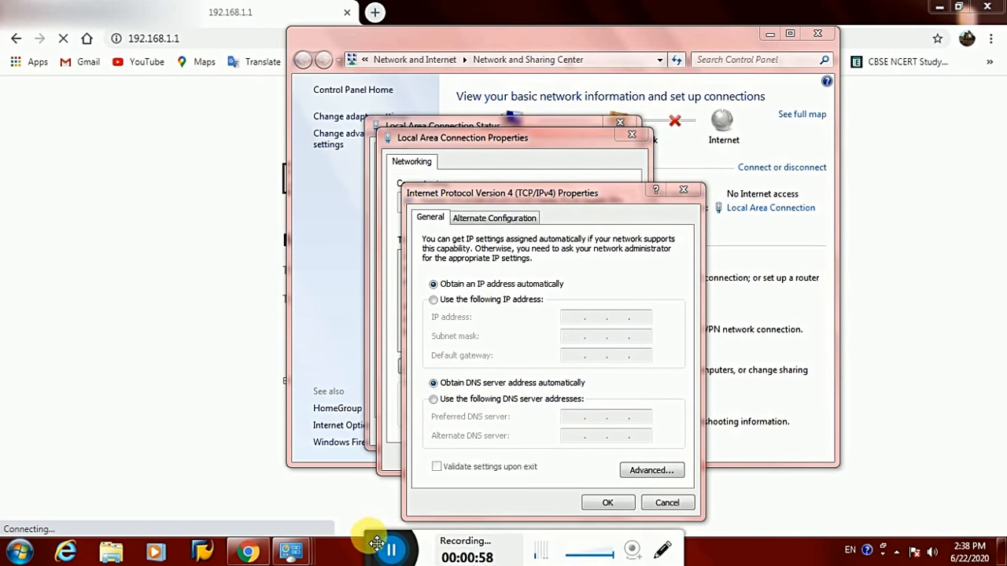
left_click(482, 300)
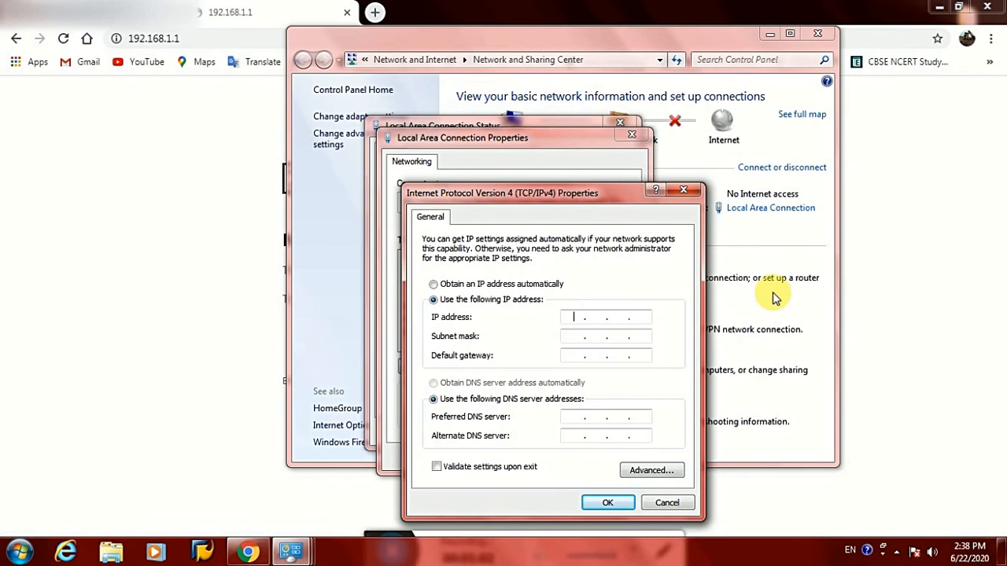
type("192.168.1.5")
key("Tab")
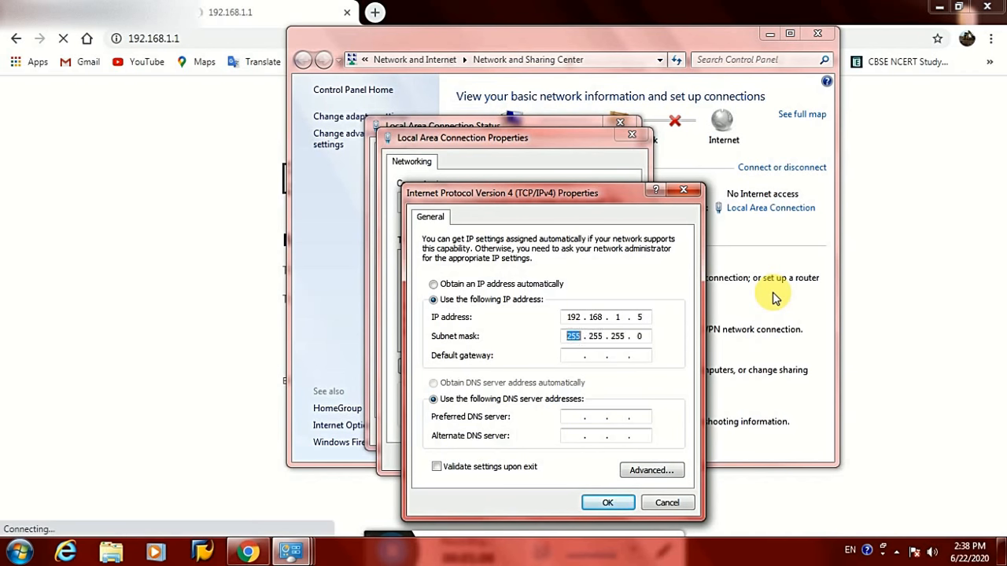
key("Tab")
type("192.168.12")
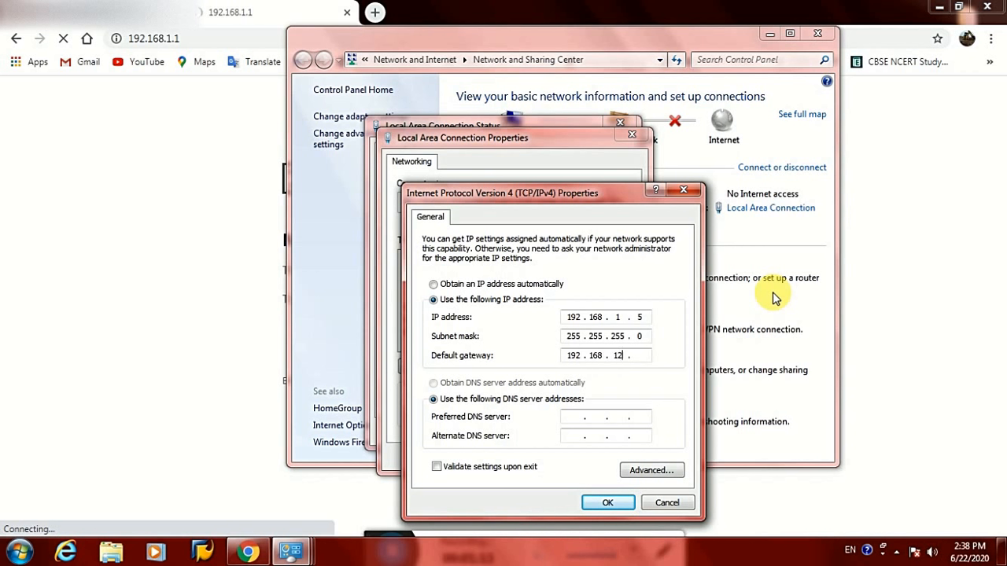
type(".1")
left_click(607, 503)
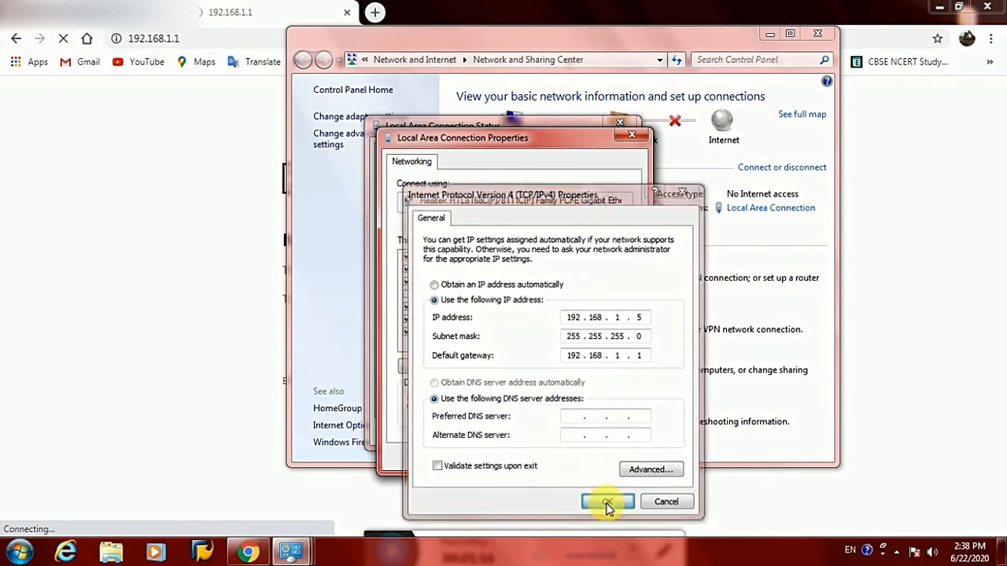
left_click(555, 458)
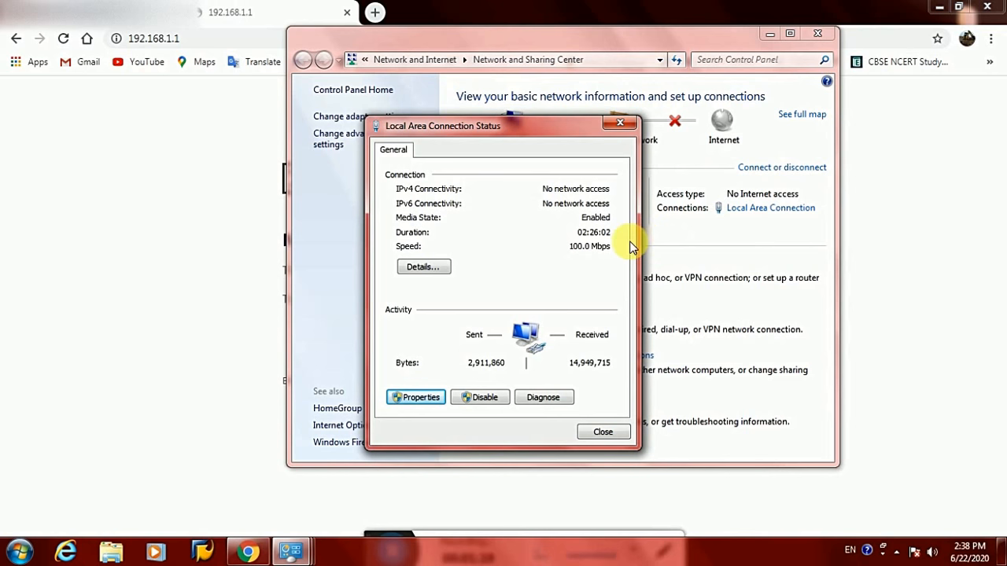
Close the connection status window and choose a network location for Network 24
left_click(604, 432)
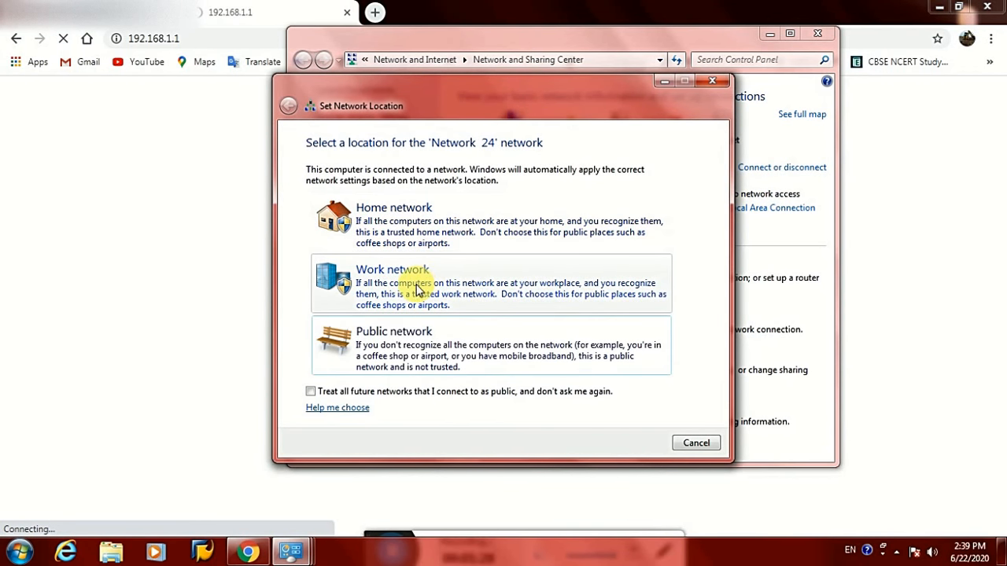
left_click(413, 233)
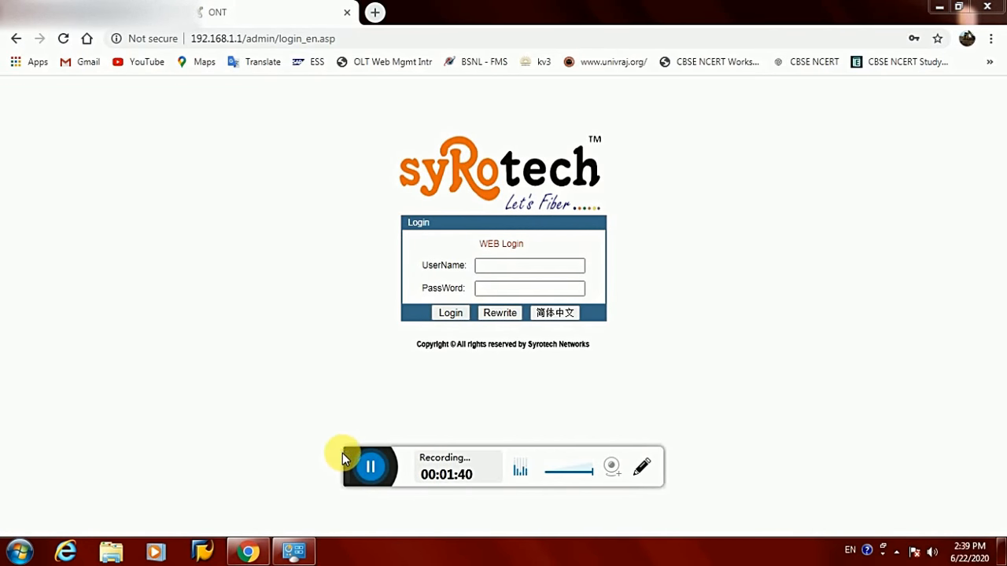
Sign in as admin with an incorrect password and dismiss the bad password error
left_click_drag(352, 443, 382, 542)
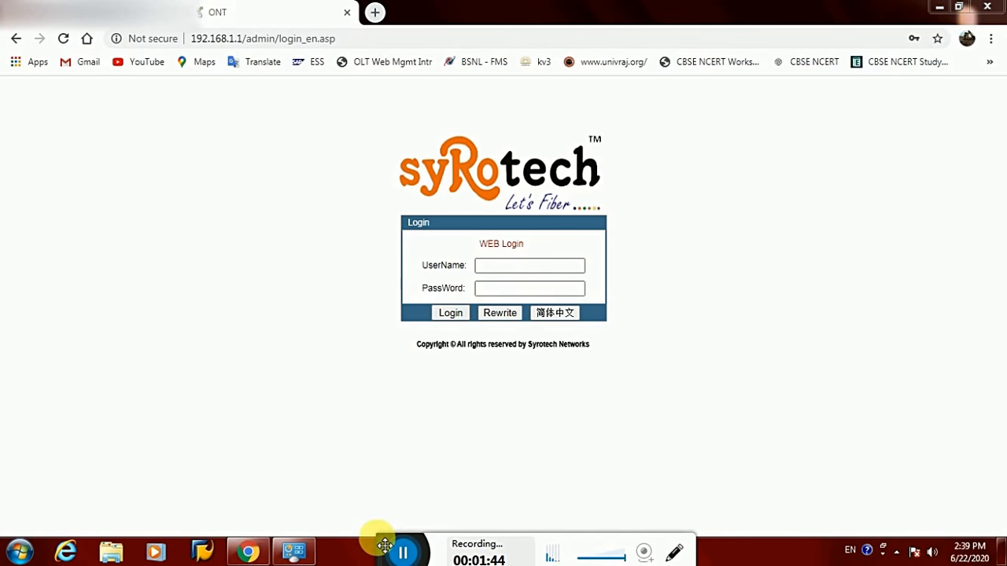
left_click(508, 268)
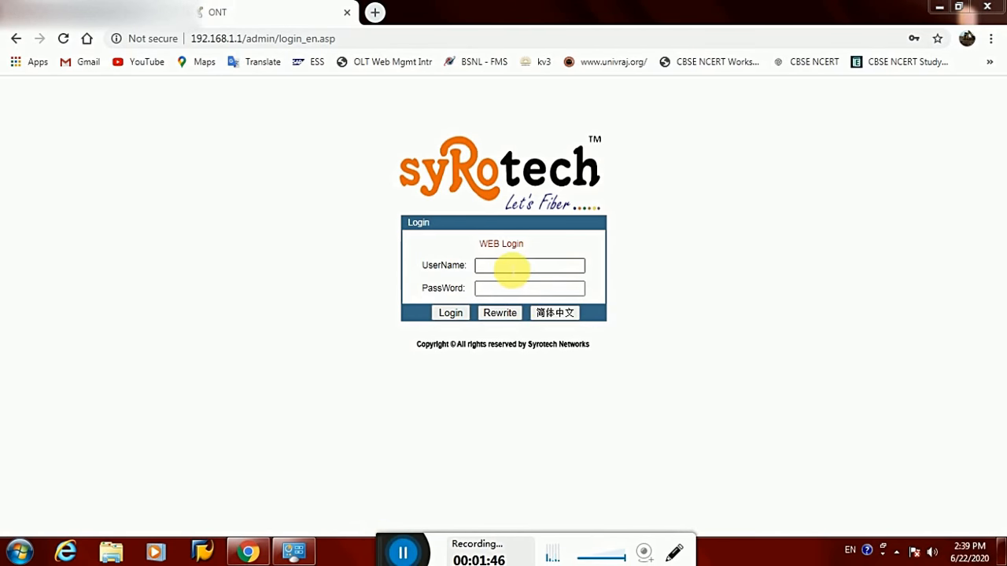
left_click(512, 268)
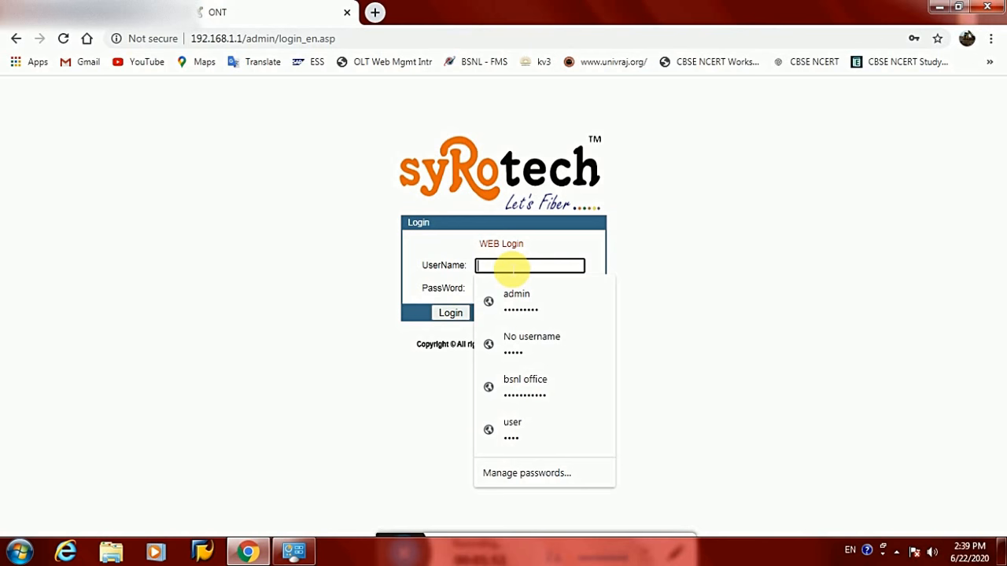
type("admin")
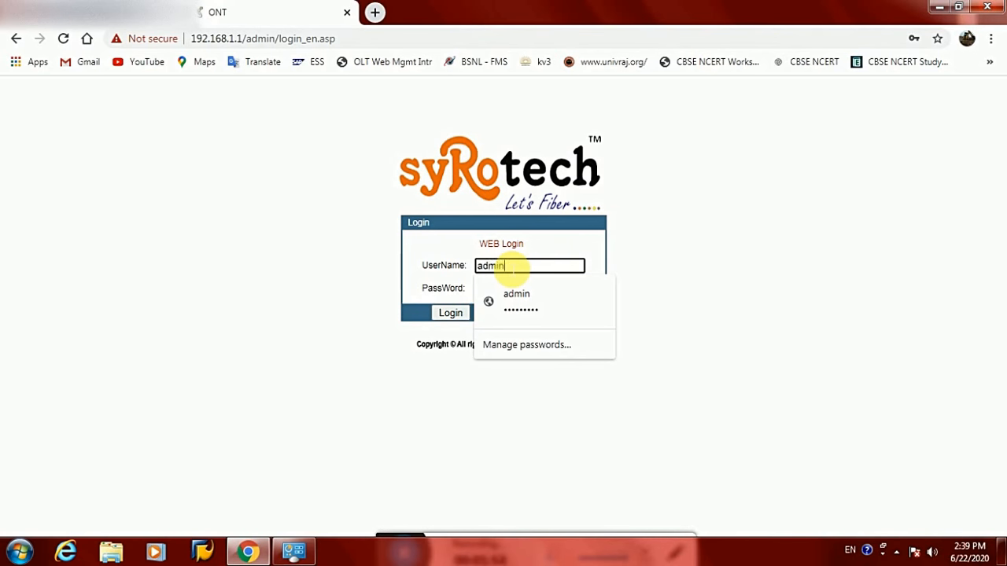
key("Tab")
type("a")
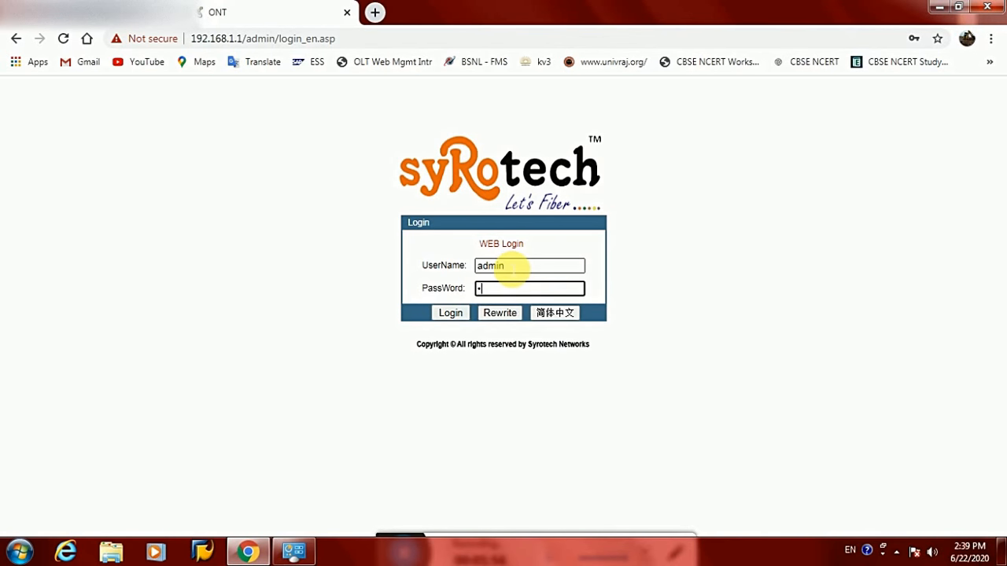
type("dm")
key("Return")
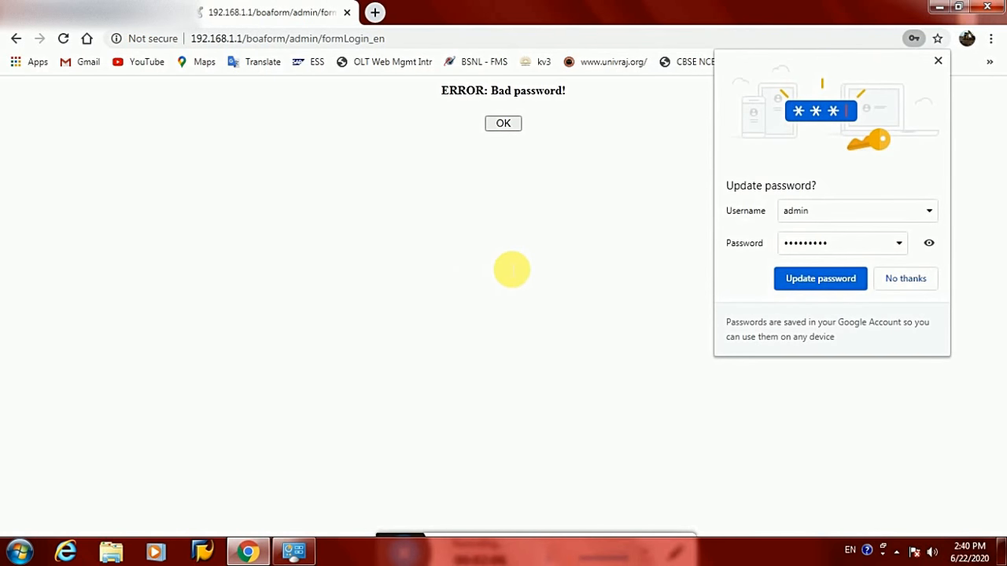
left_click(507, 124)
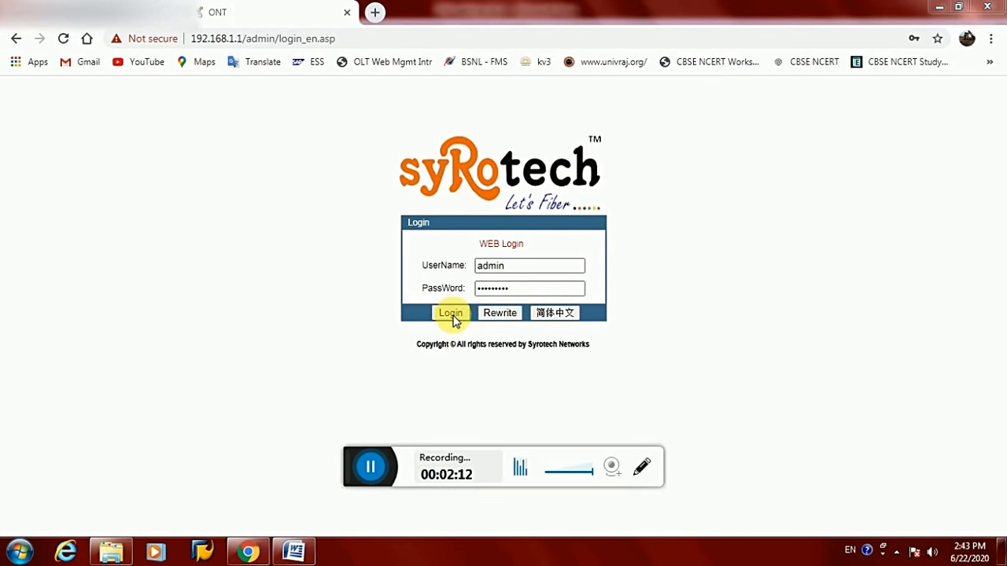
Log in and go to Management > Device Management > Upgrade
left_click(453, 316)
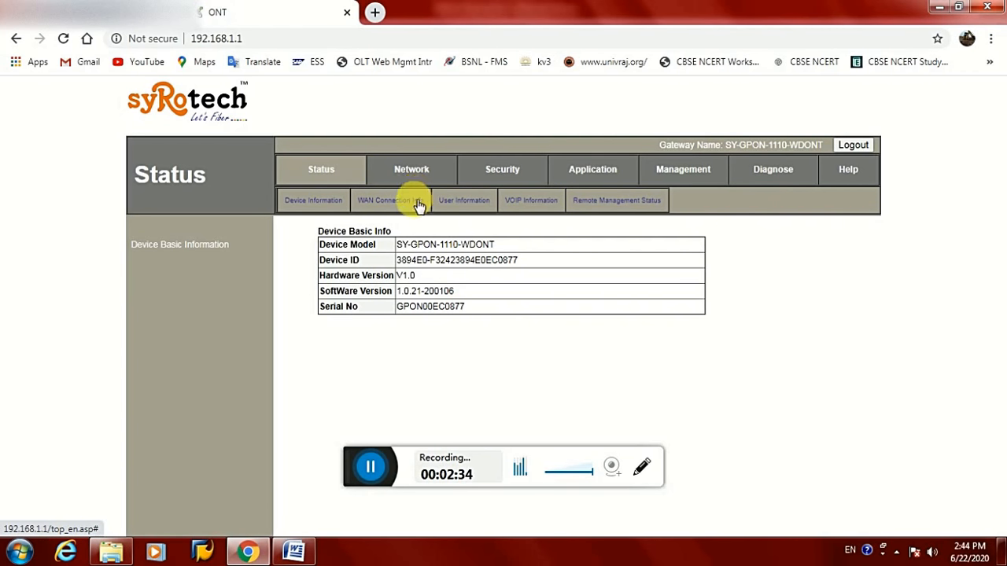
left_click(684, 169)
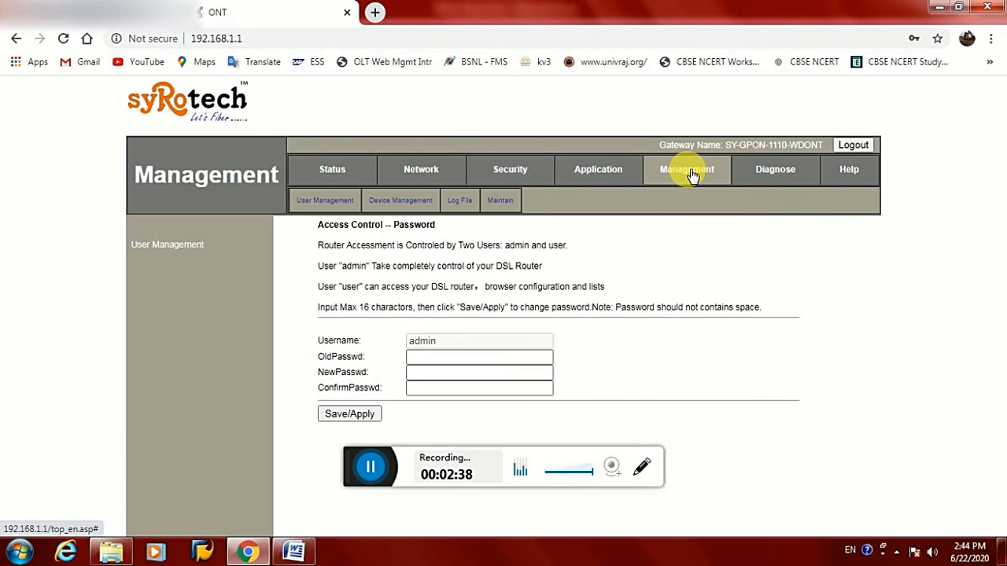
left_click(410, 203)
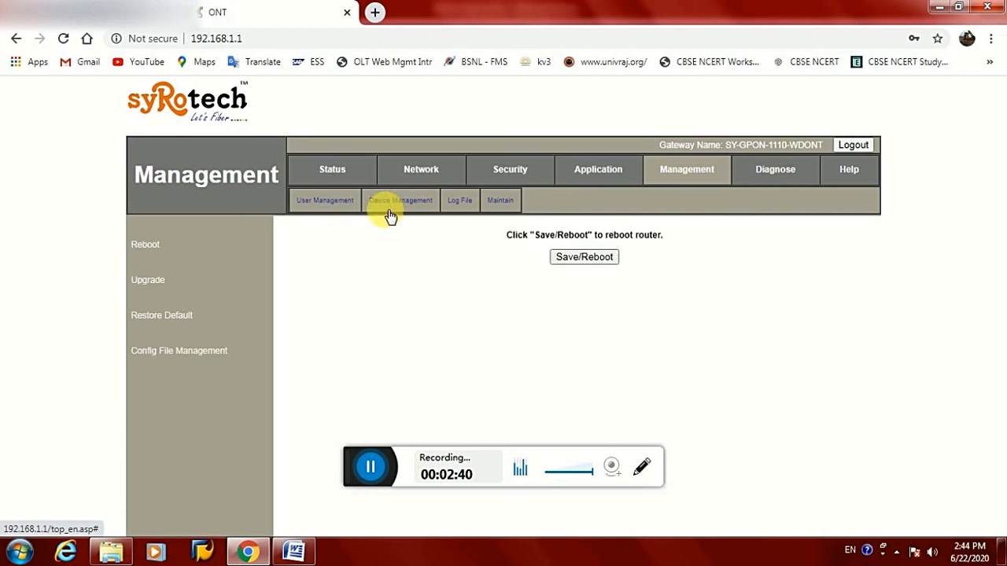
left_click(149, 283)
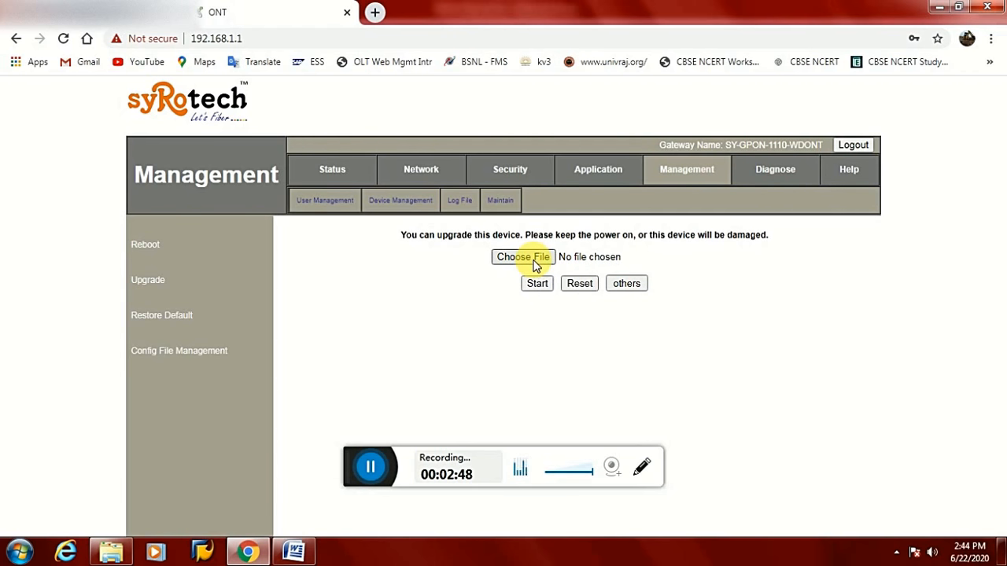
Select the .tar firmware file and start the upgrade, confirming the prompt
left_click(533, 265)
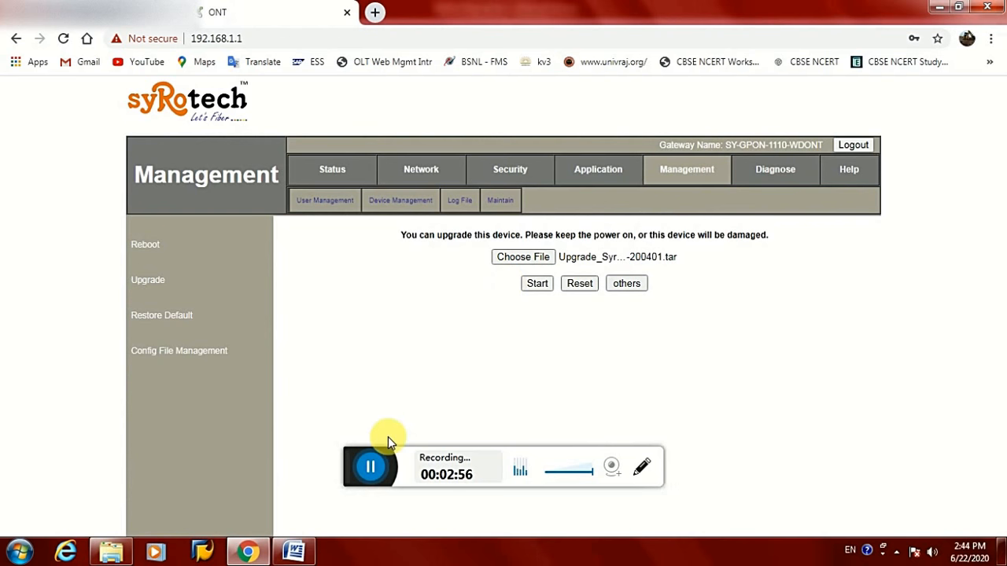
left_click_drag(353, 478, 372, 558)
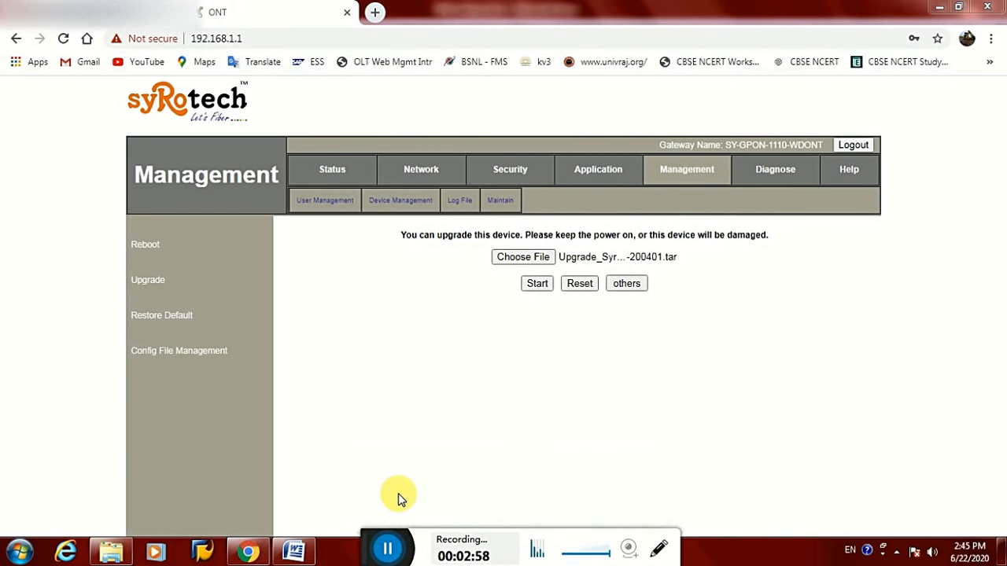
left_click(540, 283)
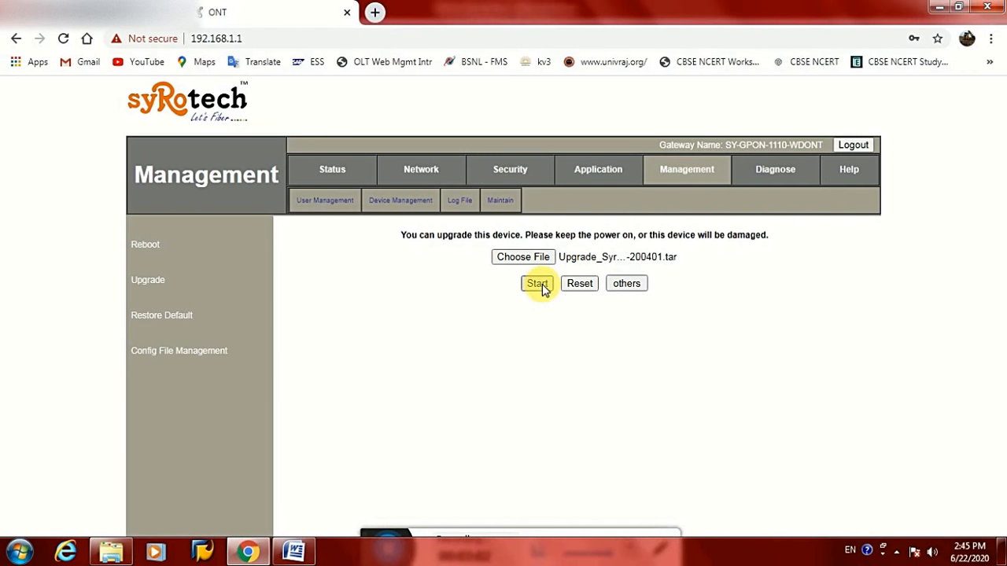
left_click(572, 124)
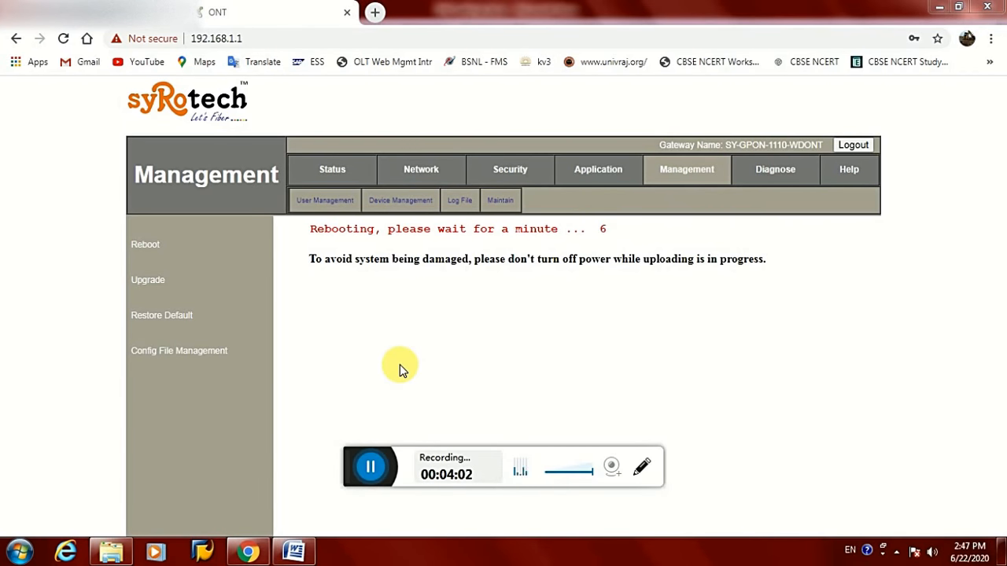
Wait for the ONT to finish rebooting and return to its login page
left_click_drag(355, 475, 365, 563)
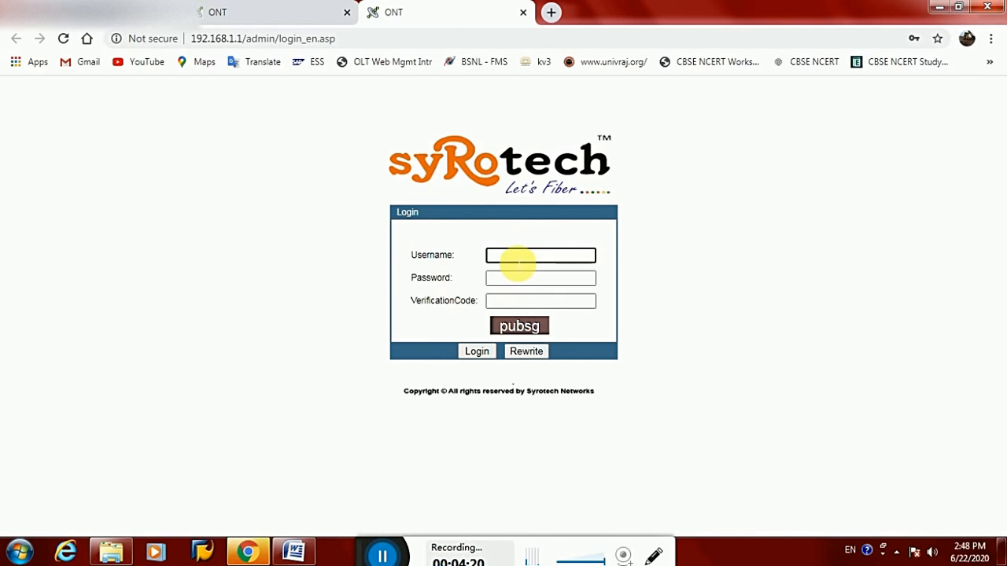
Log in as admin with the account password and the displayed verification code
left_click(515, 265)
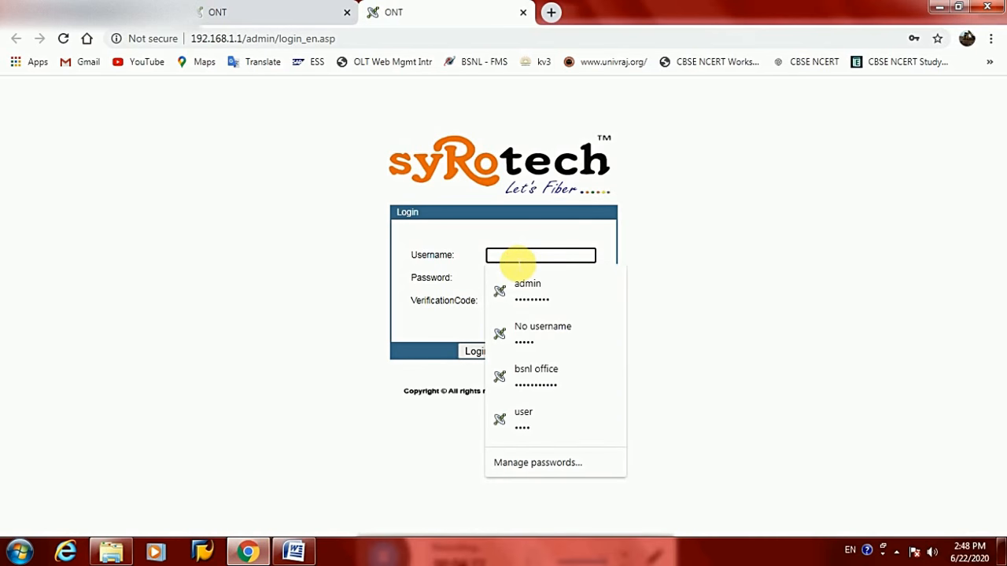
type("admin")
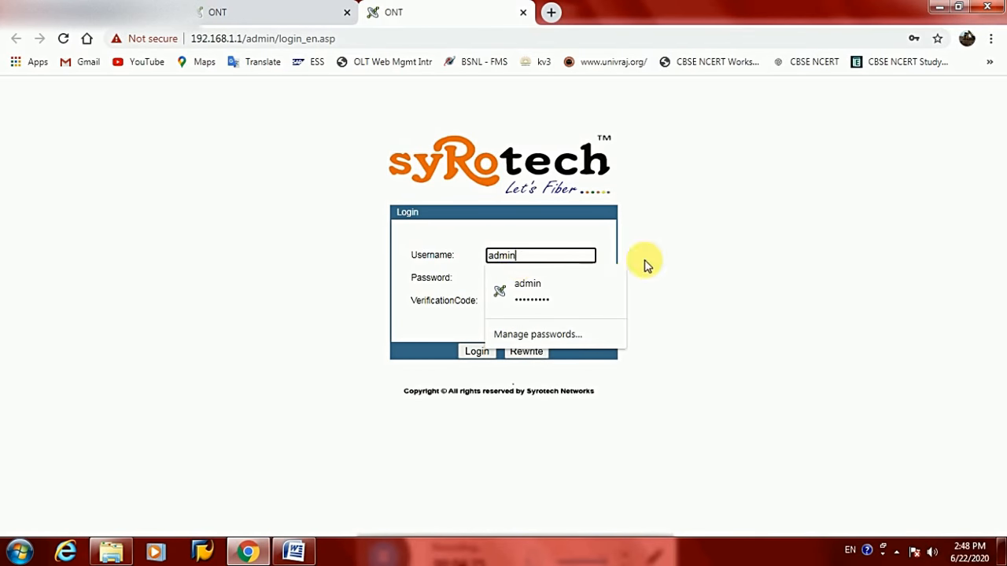
left_click(557, 279)
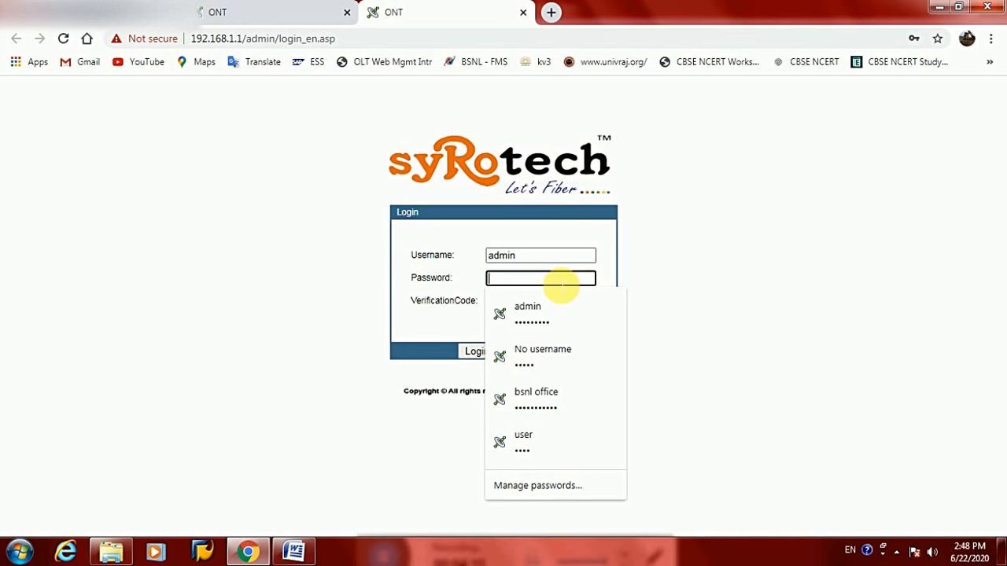
type("admi")
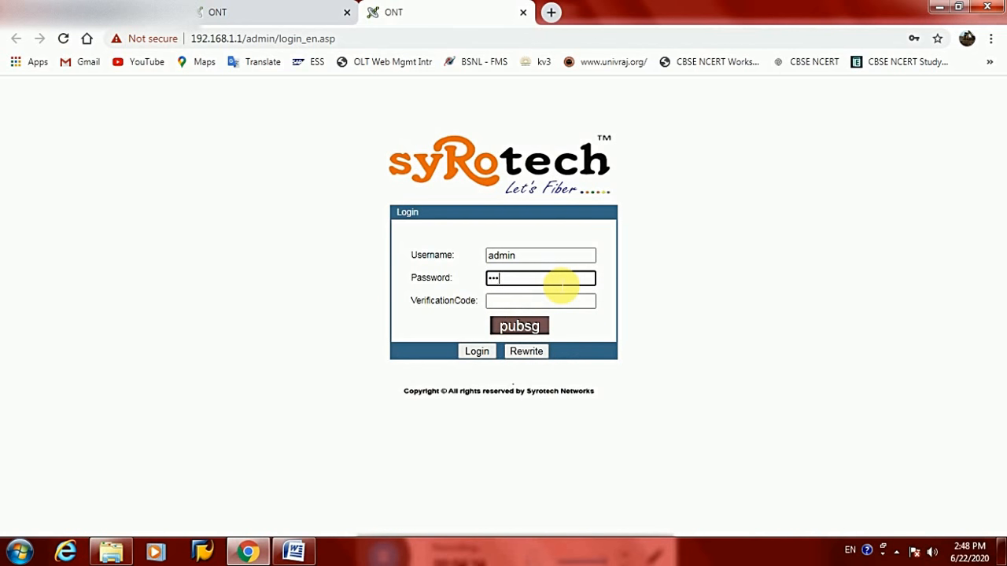
type("nadmin")
key("Tab")
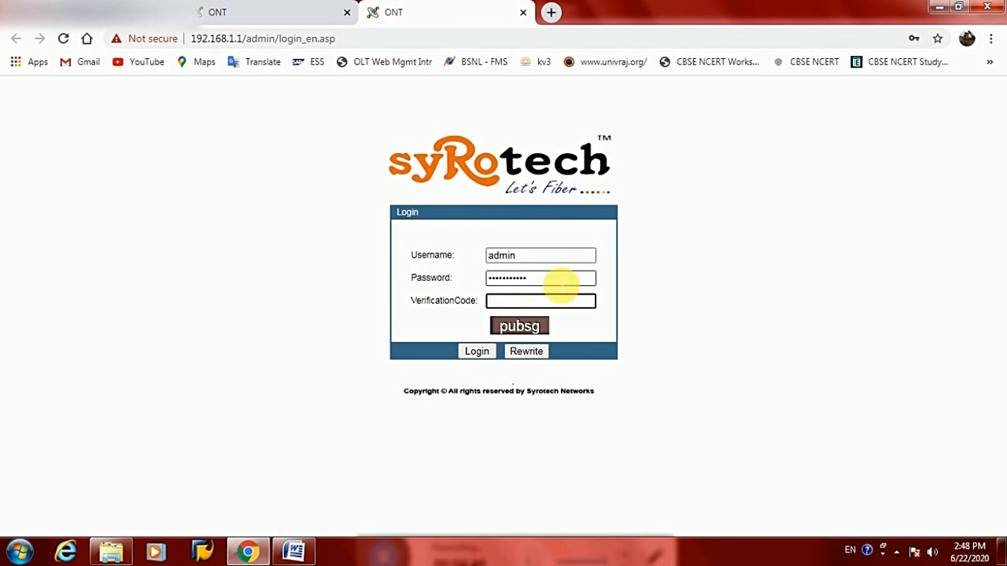
type("p")
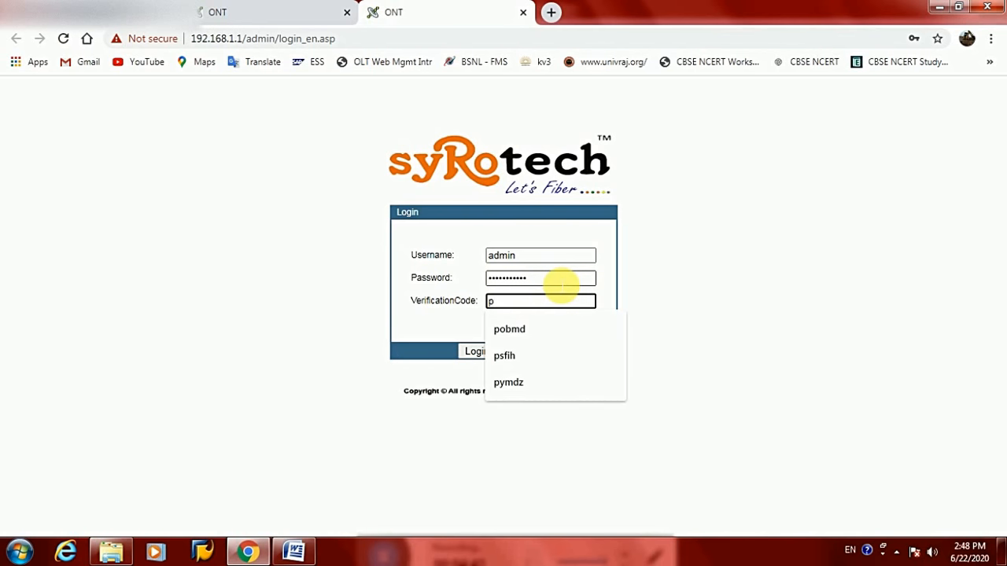
type("u")
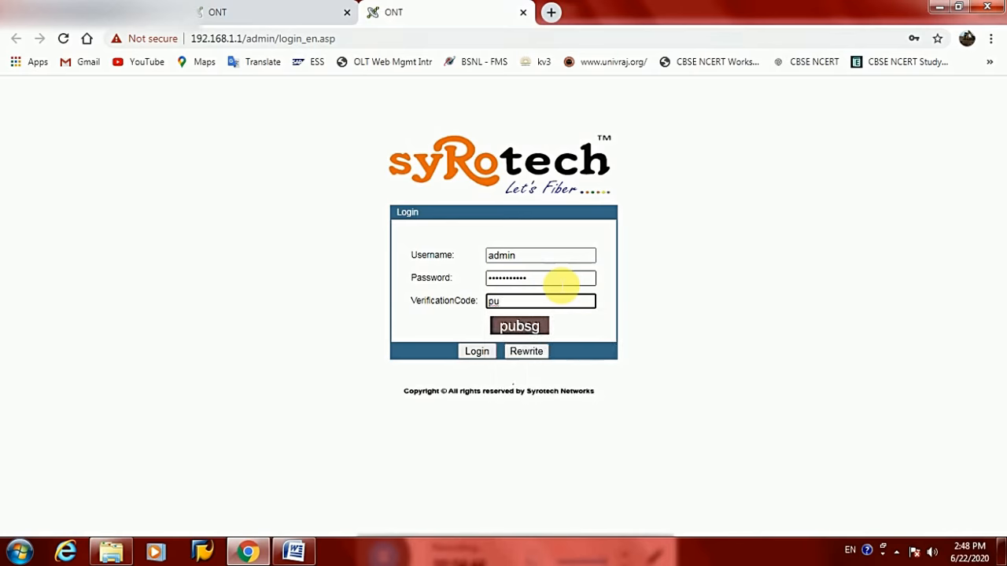
type("bsg")
left_click(486, 356)
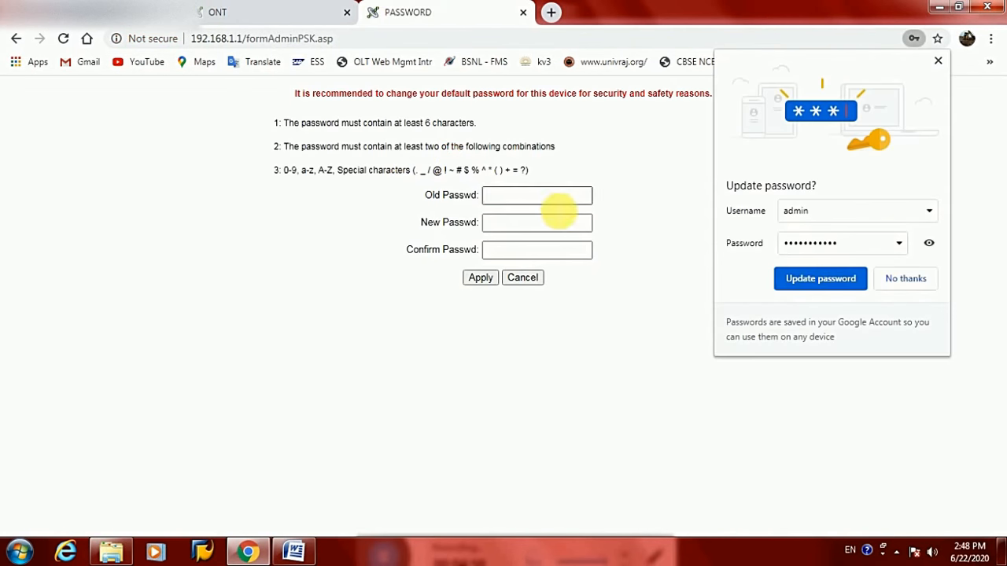
Enter the current password and the new password in the password-change form
left_click(542, 198)
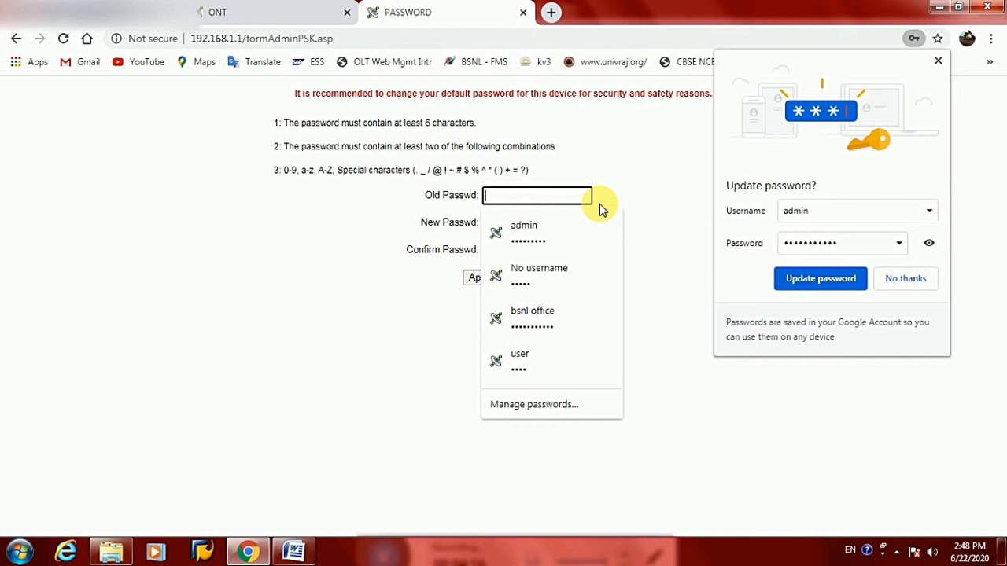
type("admi")
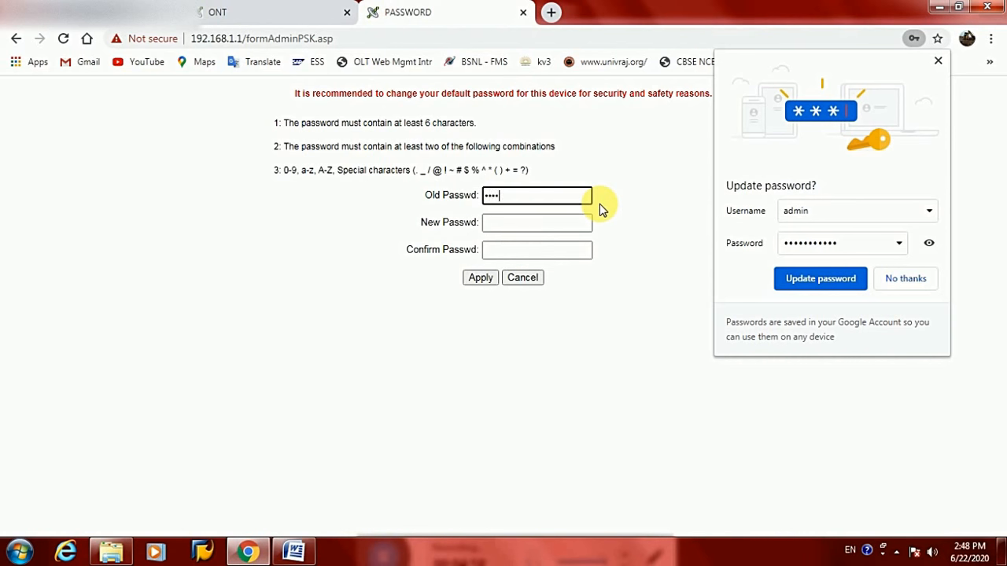
type("n123456")
key("Tab")
type("123")
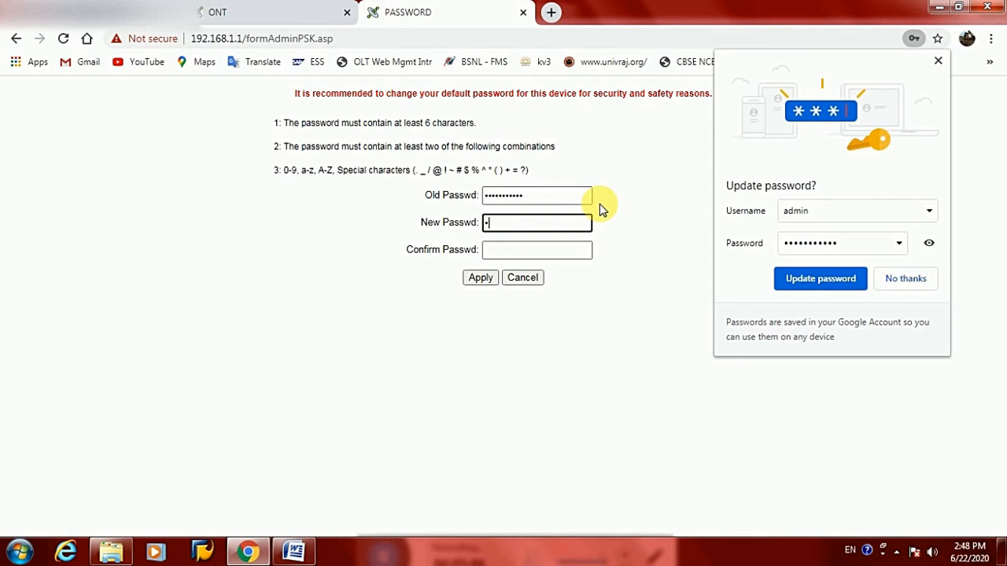
type("45678")
key("Tab")
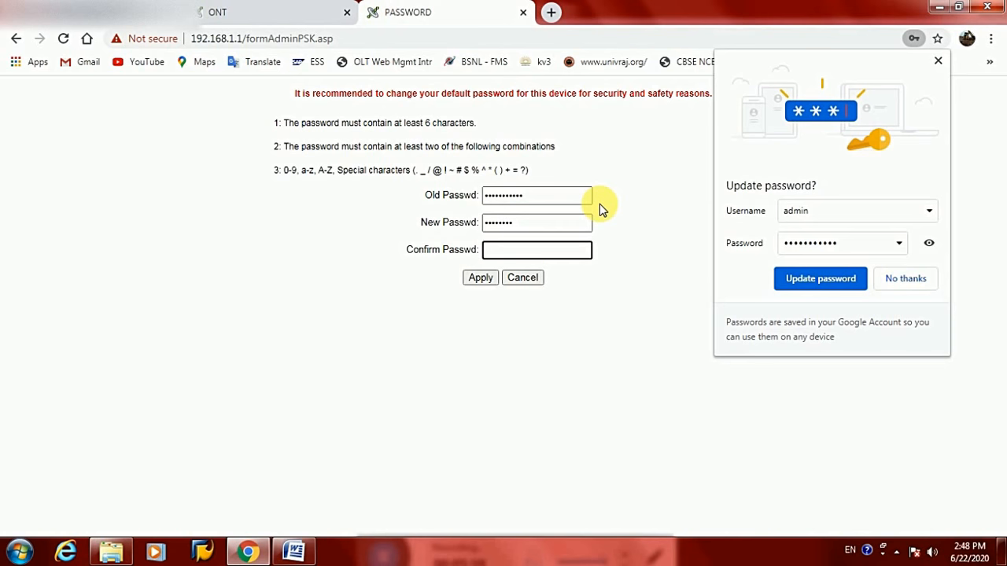
type("12345678")
Apply the password change, then enter admin and the new password on the login page
left_click(480, 279)
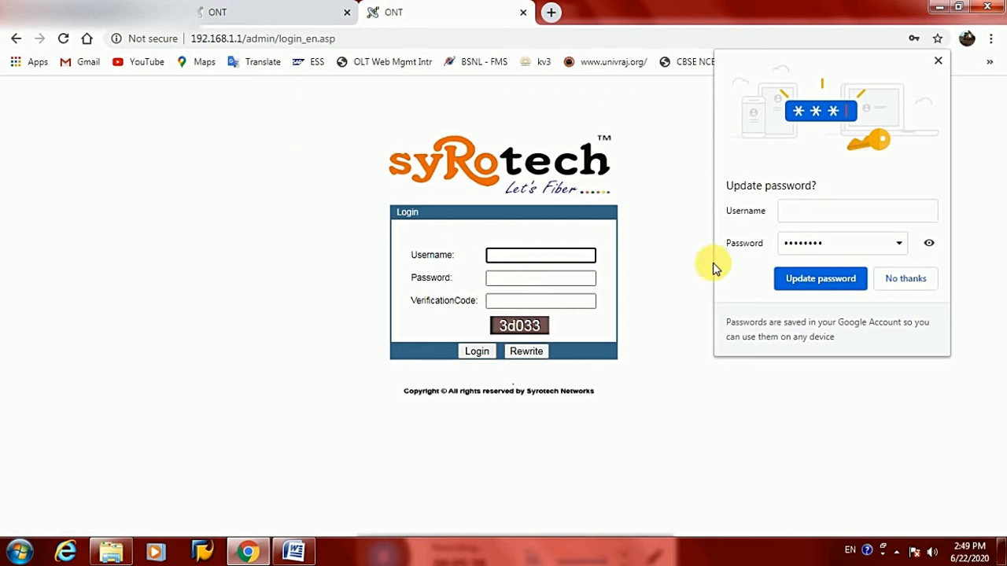
left_click(775, 283)
left_click(560, 259)
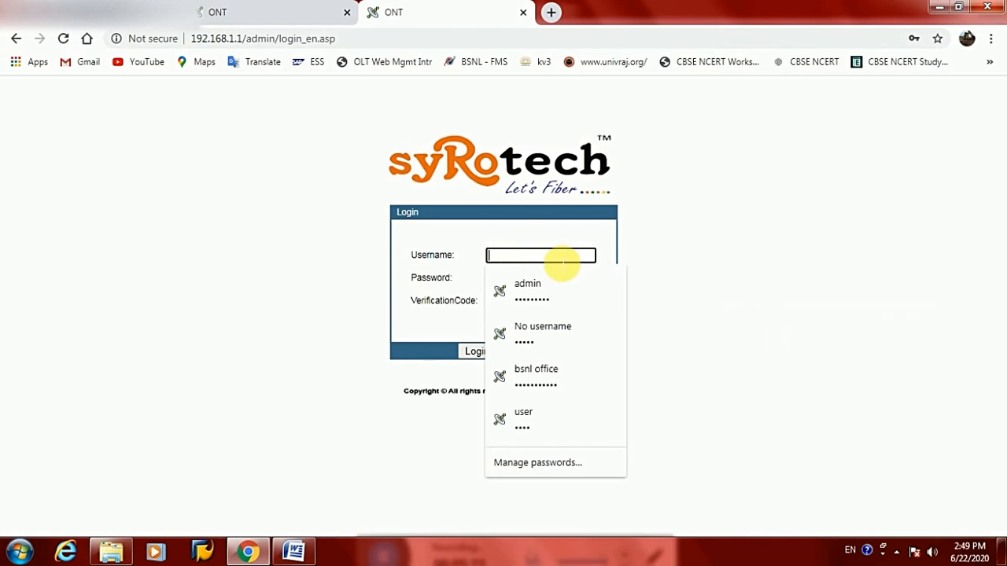
type("a")
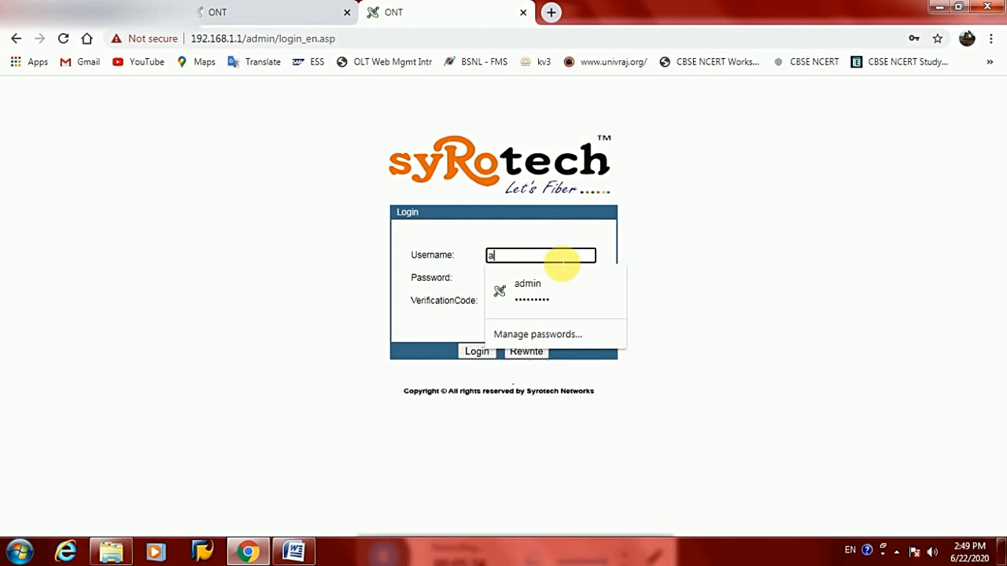
type("dmin")
key("Tab")
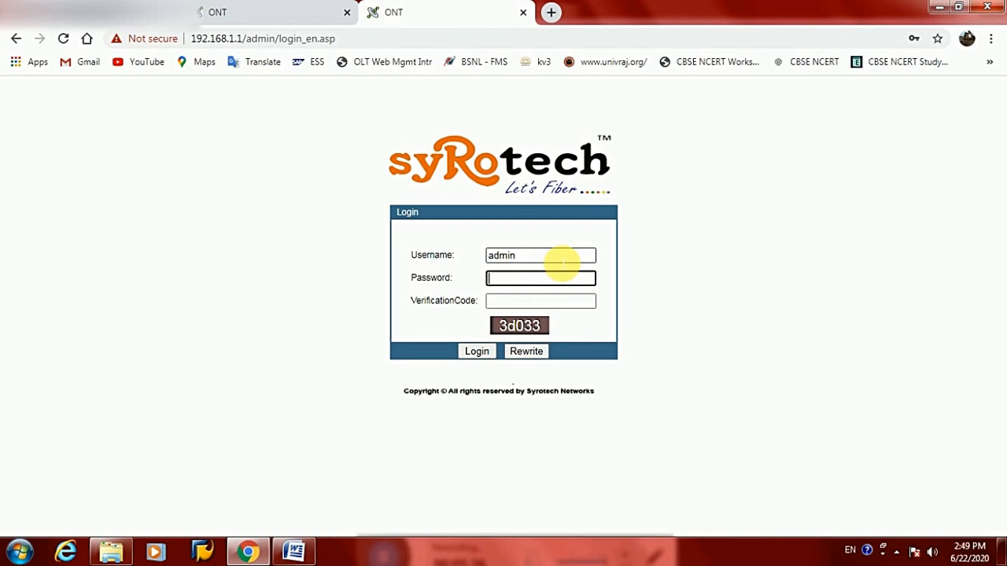
type("admin123")
Log in with the verification code, update Chrome's saved password, and go to Network
key("Tab")
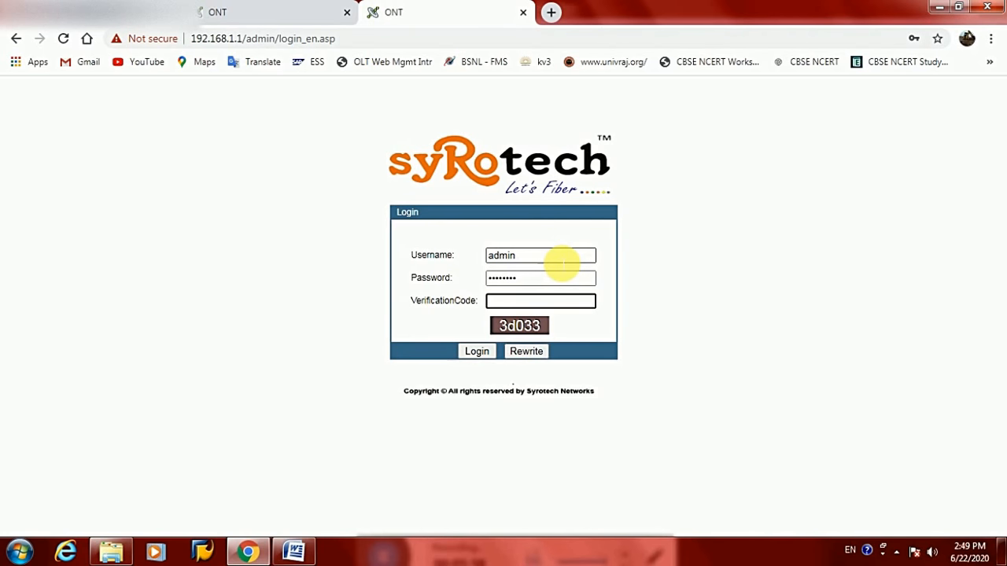
type("3d033")
left_click(477, 356)
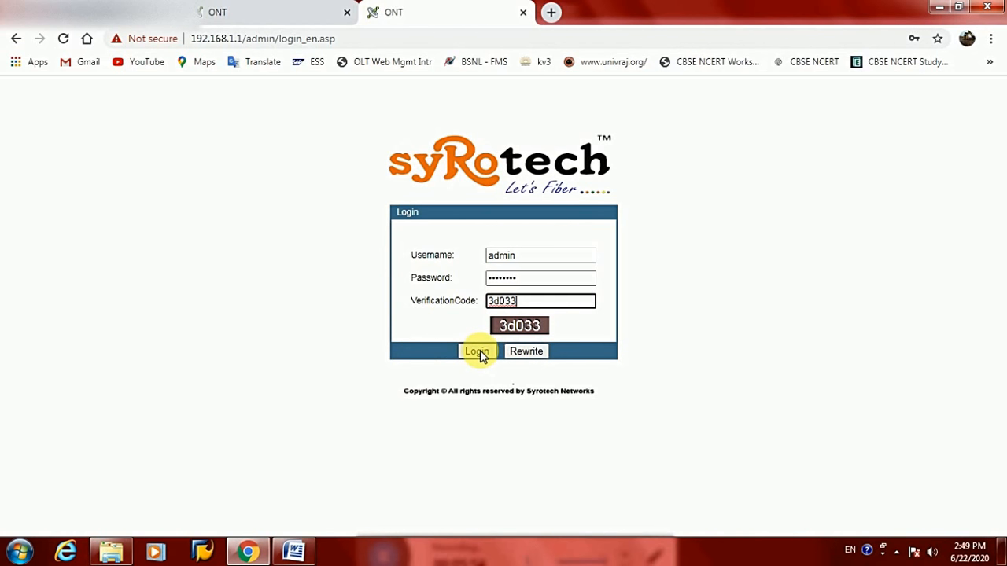
left_click(481, 356)
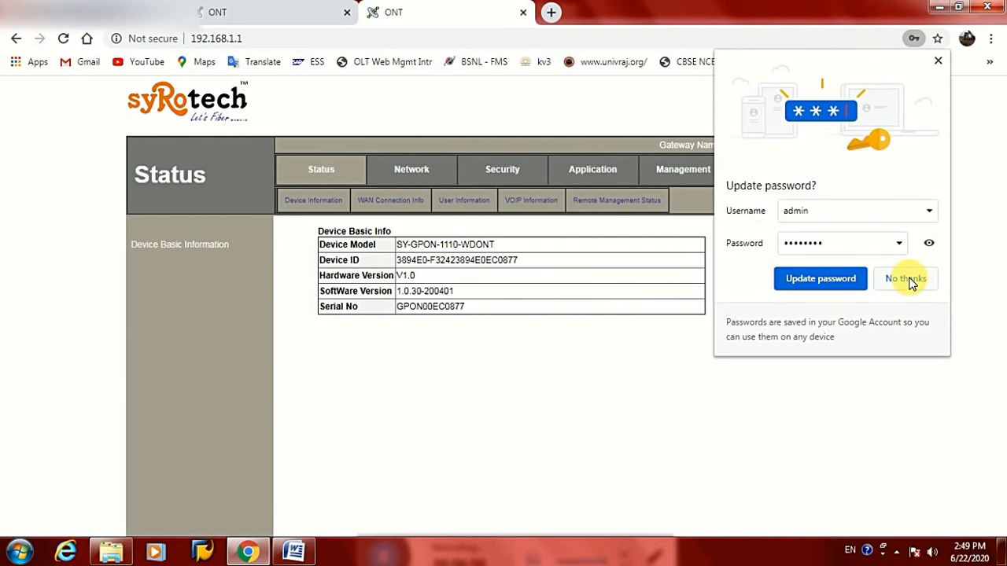
left_click(835, 281)
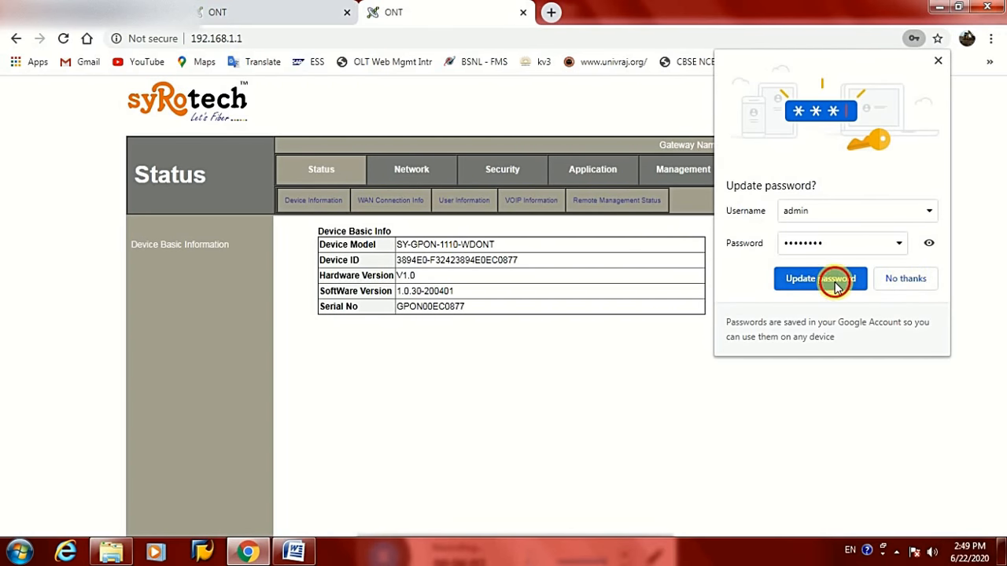
left_click(422, 173)
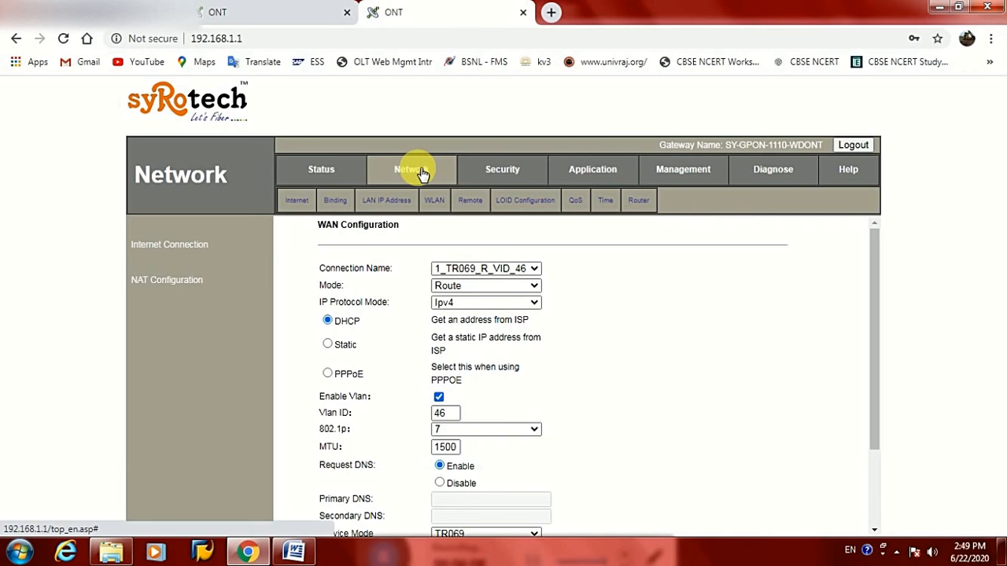
Scroll through the WAN Configuration form to review the existing connection settings
scroll(548, 363, "down", 3)
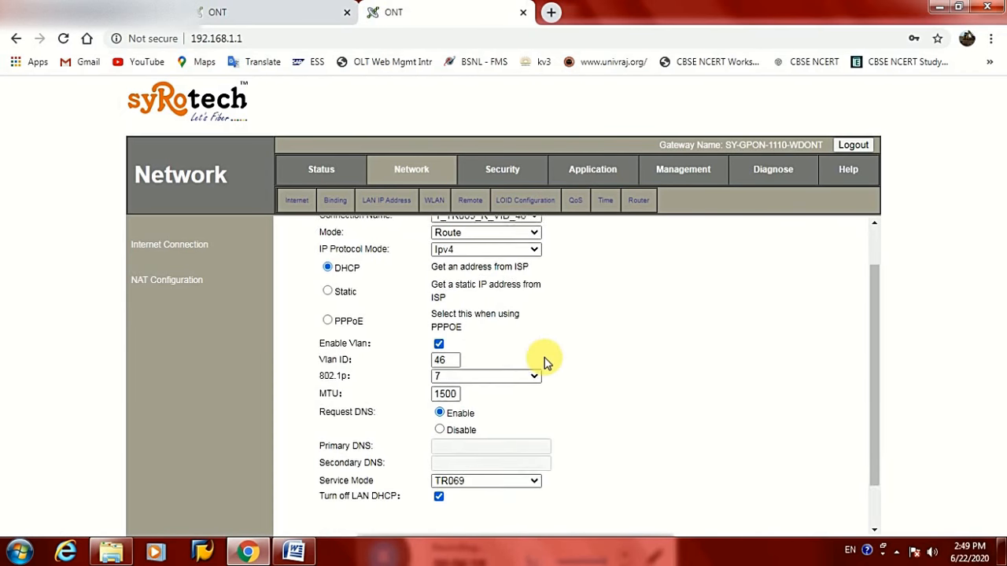
scroll(560, 362, "up", 1)
scroll(558, 363, "up", 1)
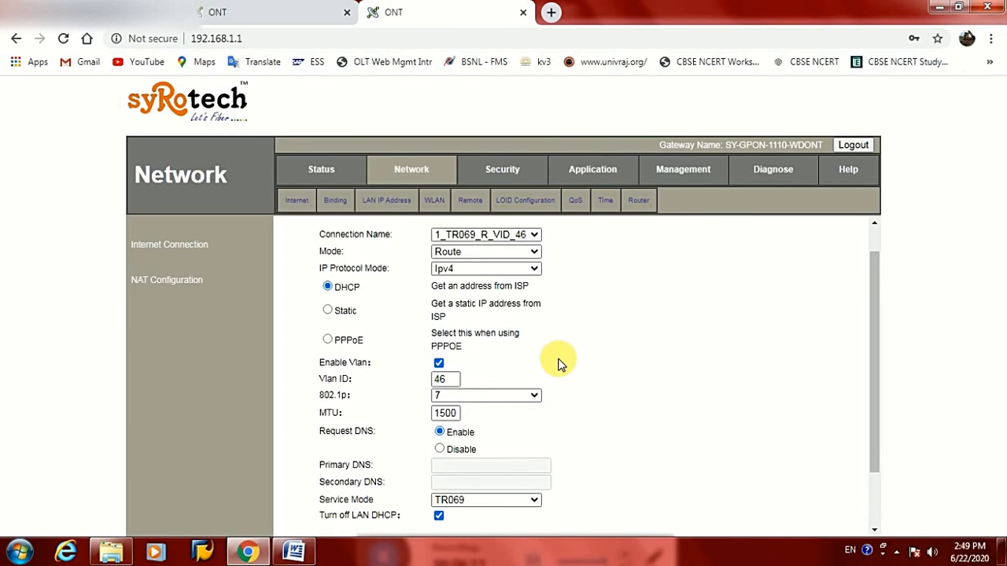
scroll(559, 363, "down", 2)
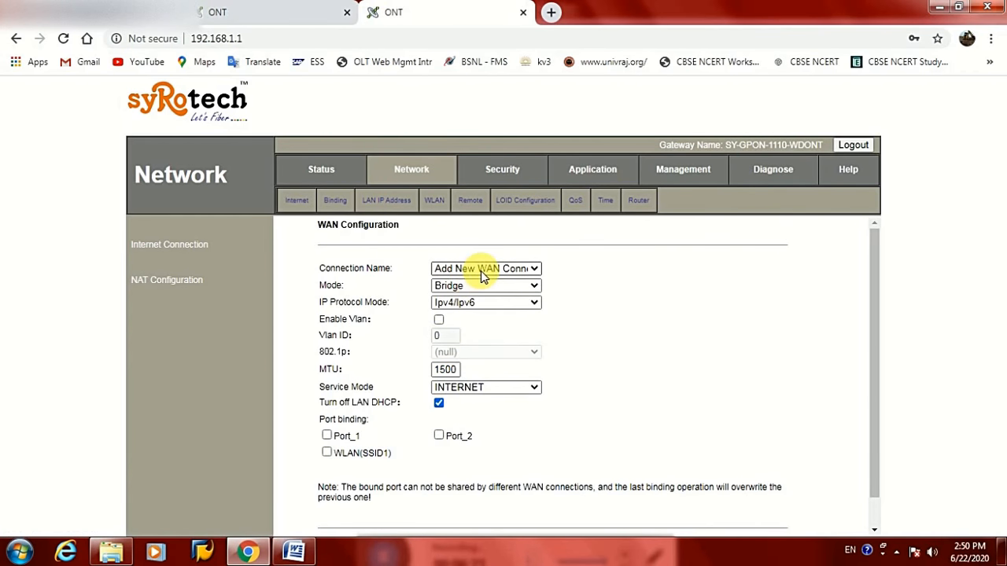
Keep Add New WAN Connection and set it to Route mode with IPv4-only protocol
left_click(513, 270)
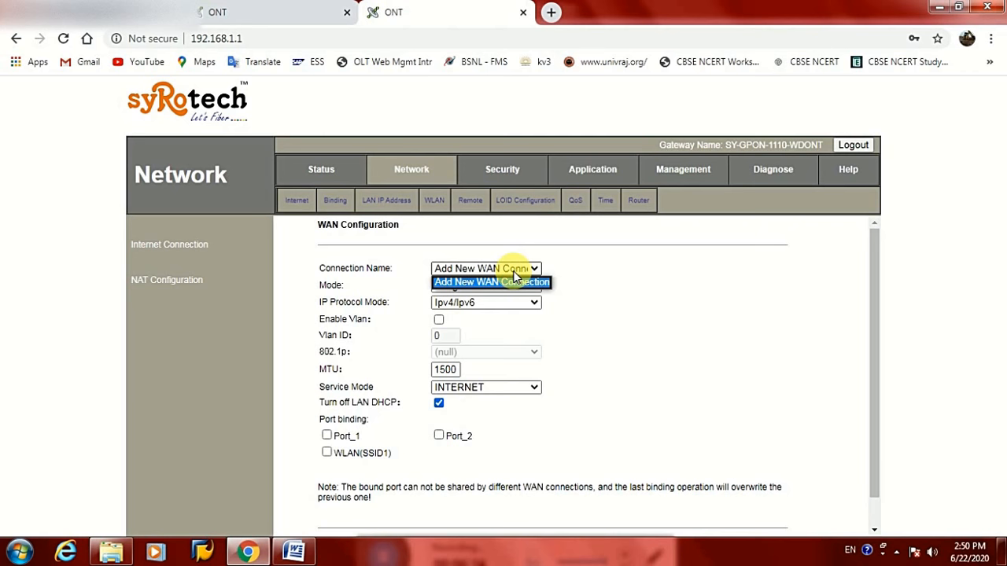
left_click(635, 273)
left_click(475, 287)
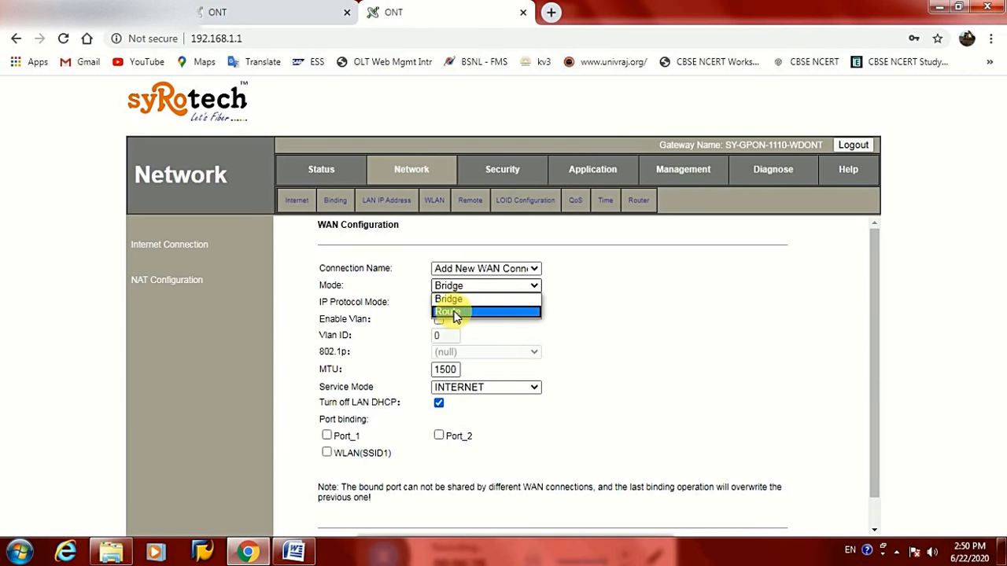
left_click(454, 313)
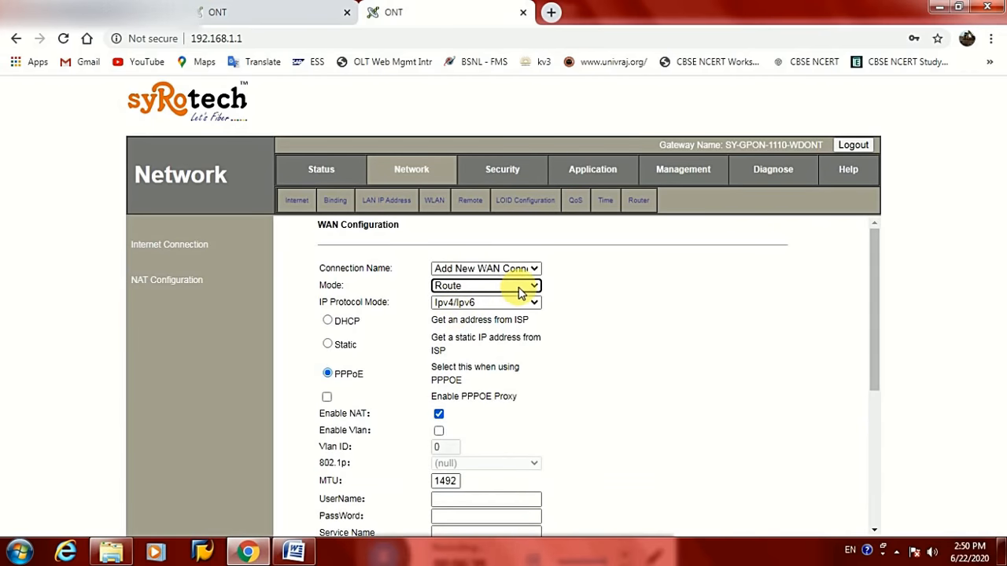
left_click(466, 309)
left_click(461, 329)
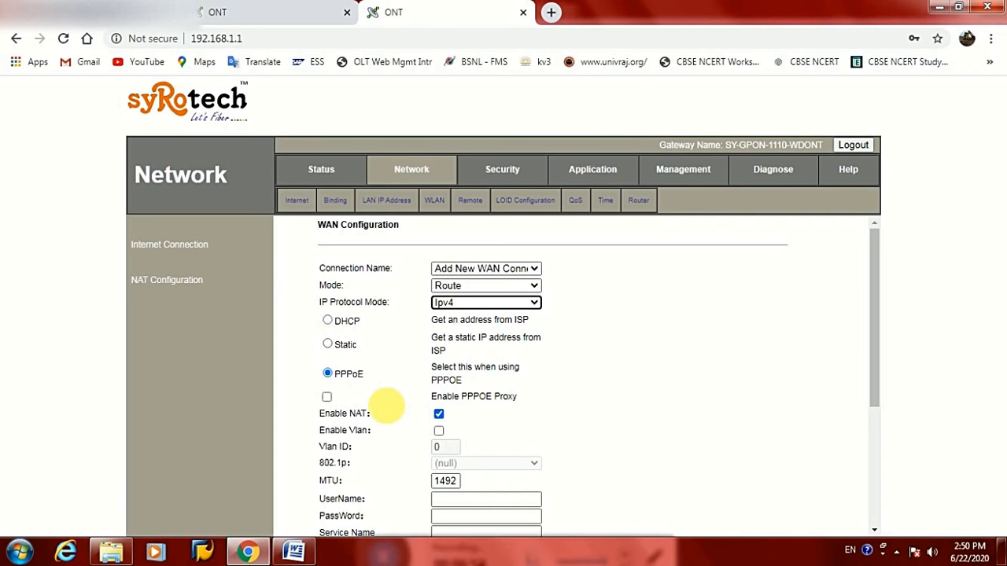
Enable VLAN tagging with VLAN ID 128 and 802.1p priority 1
left_click(439, 431)
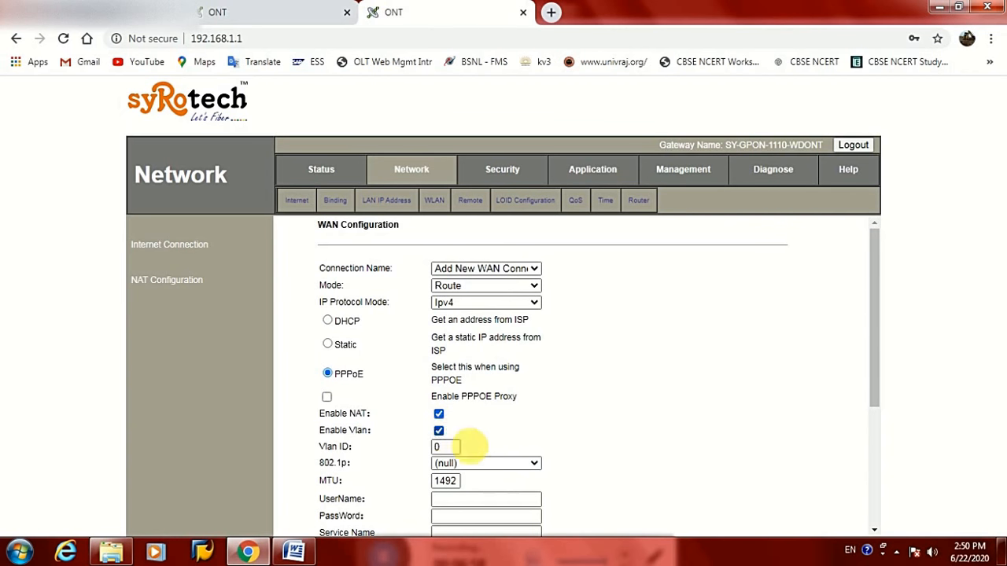
double_click(442, 447)
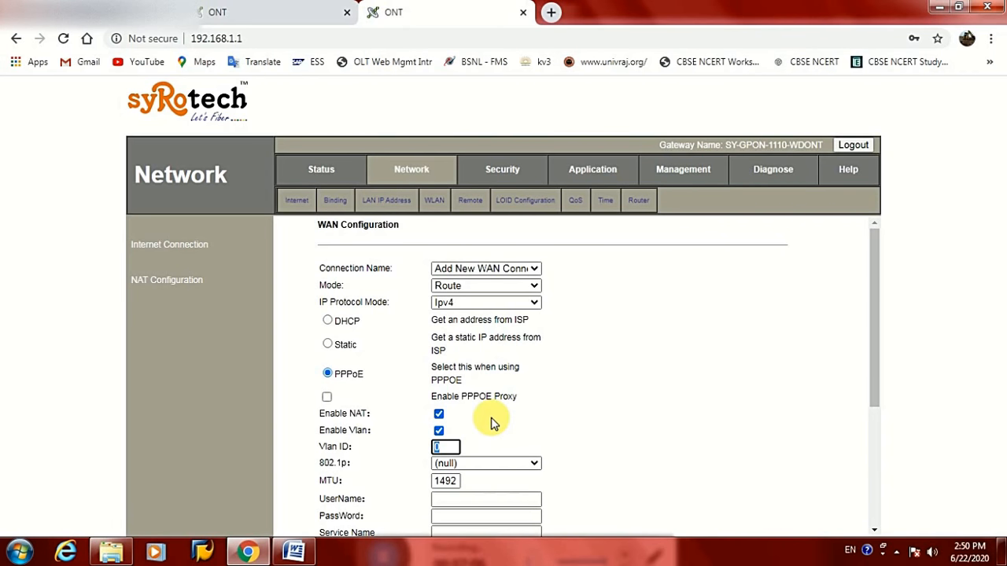
type("128")
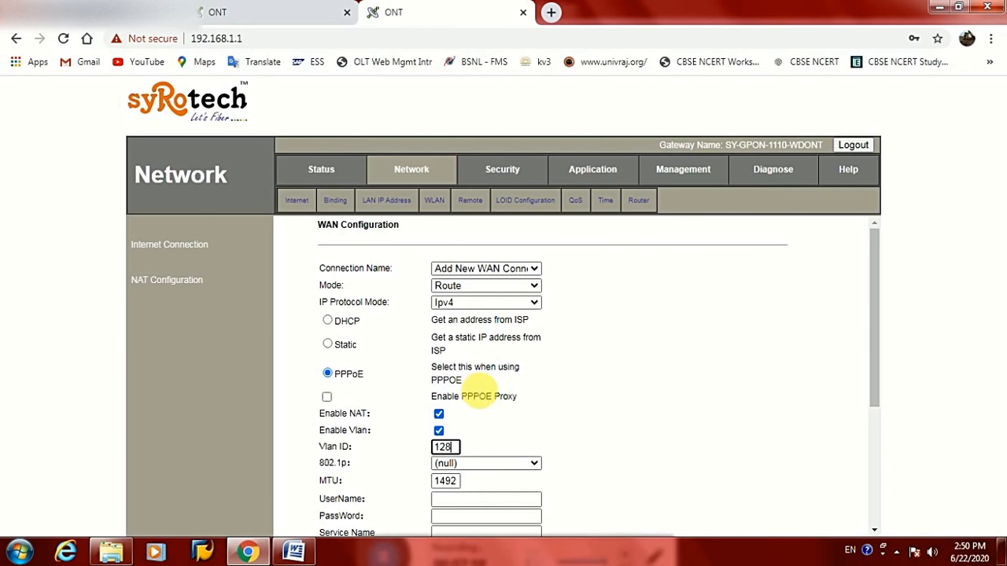
scroll(472, 413, "down", 2)
left_click(453, 318)
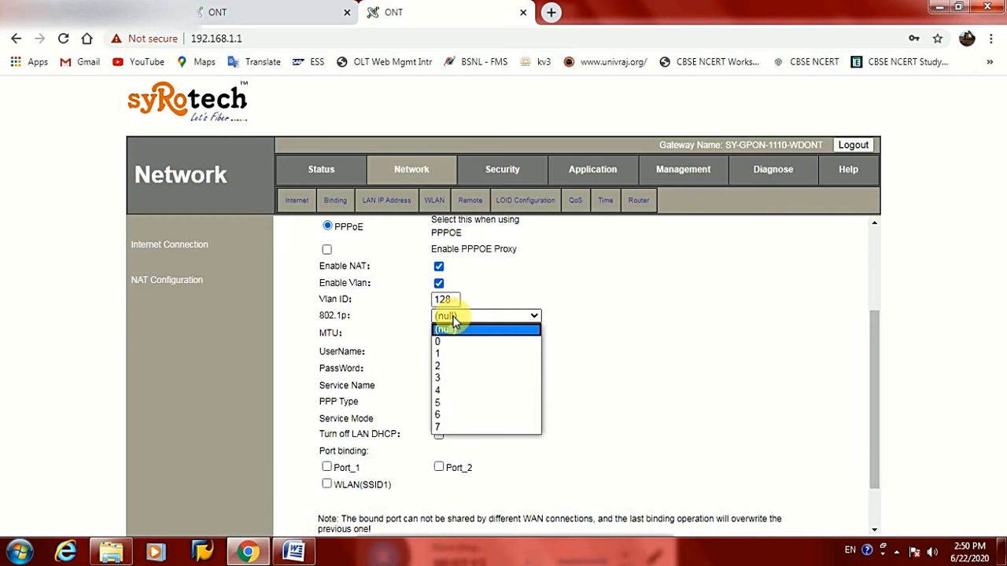
left_click(444, 352)
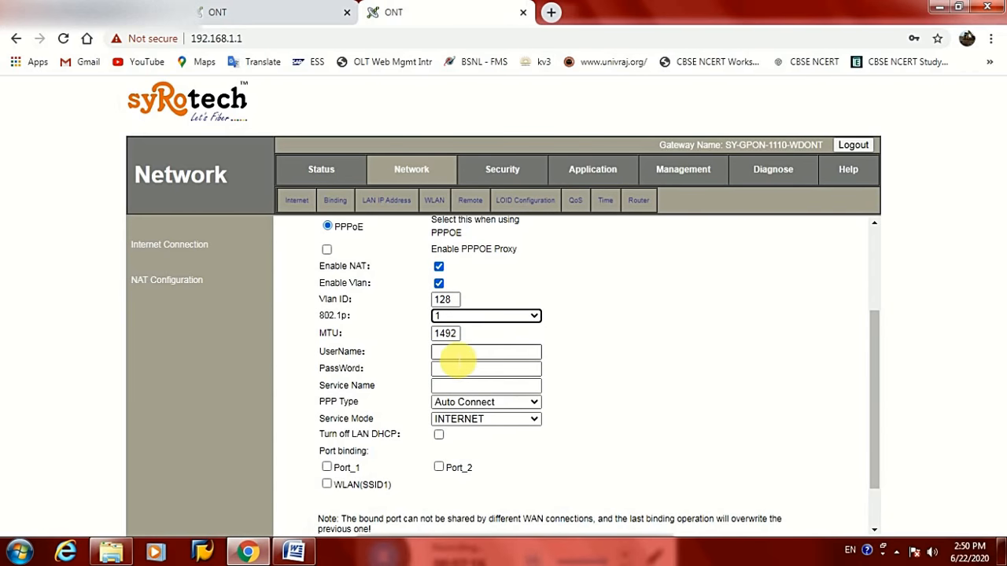
left_click(459, 354)
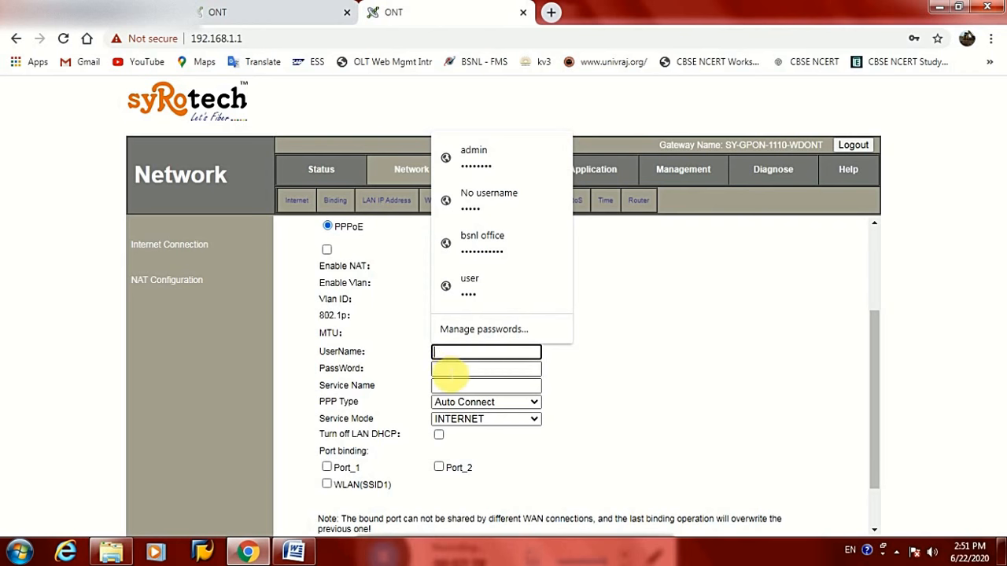
Set the PPPoE service name to BharatFiber, try saving, and dismiss the missing-credentials warning
left_click(454, 372)
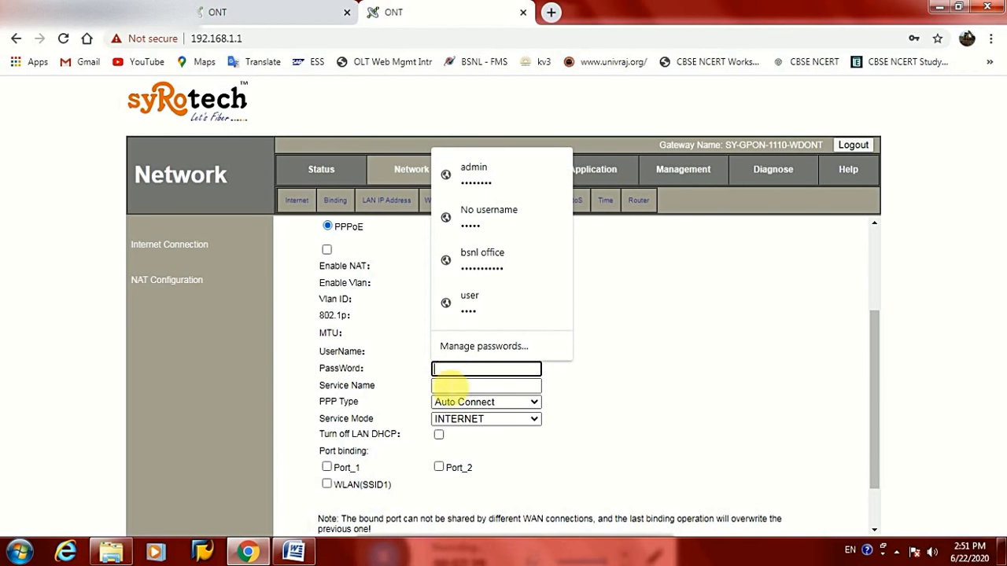
left_click(452, 385)
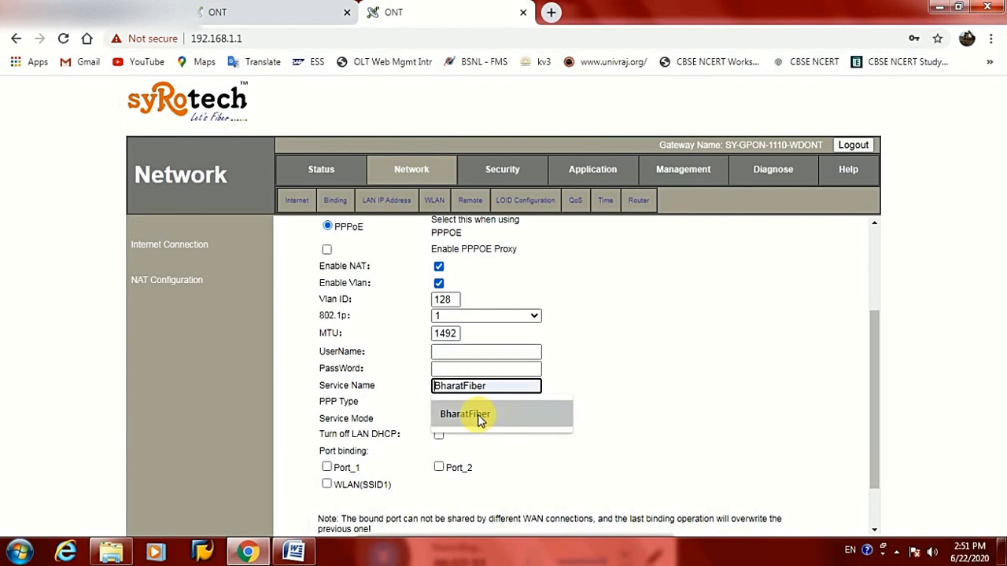
left_click(479, 413)
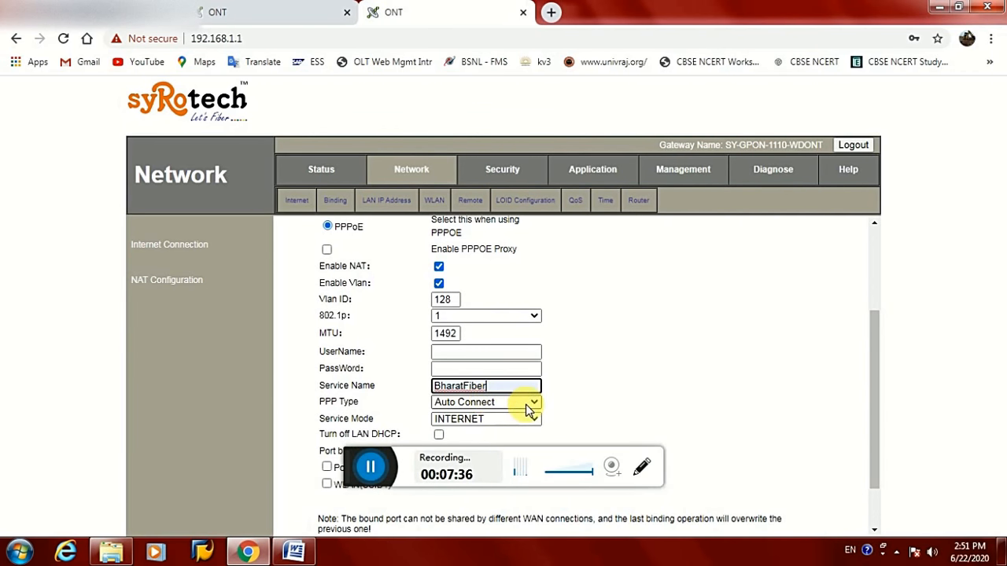
left_click(611, 388)
scroll(551, 400, "down", 2)
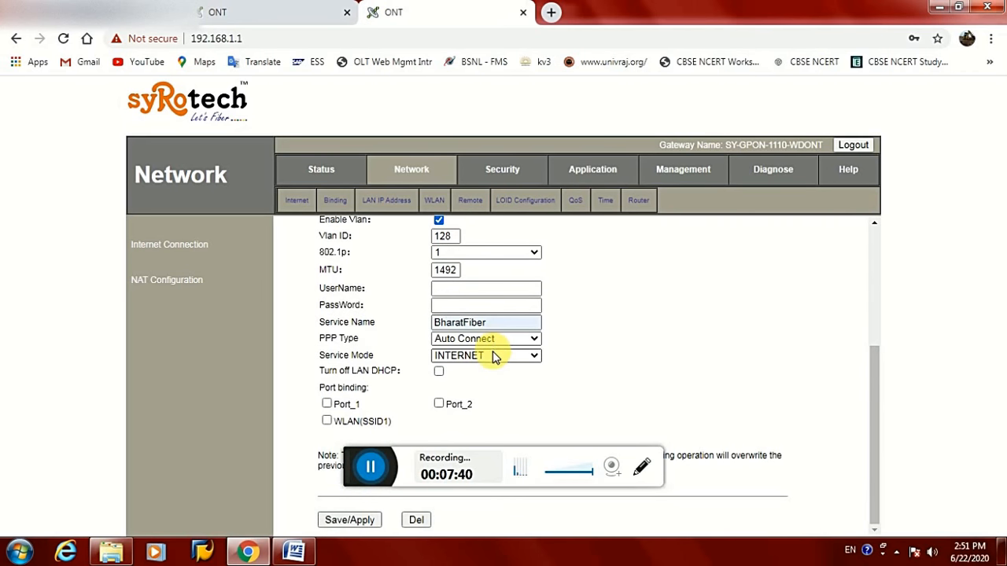
left_click(533, 390)
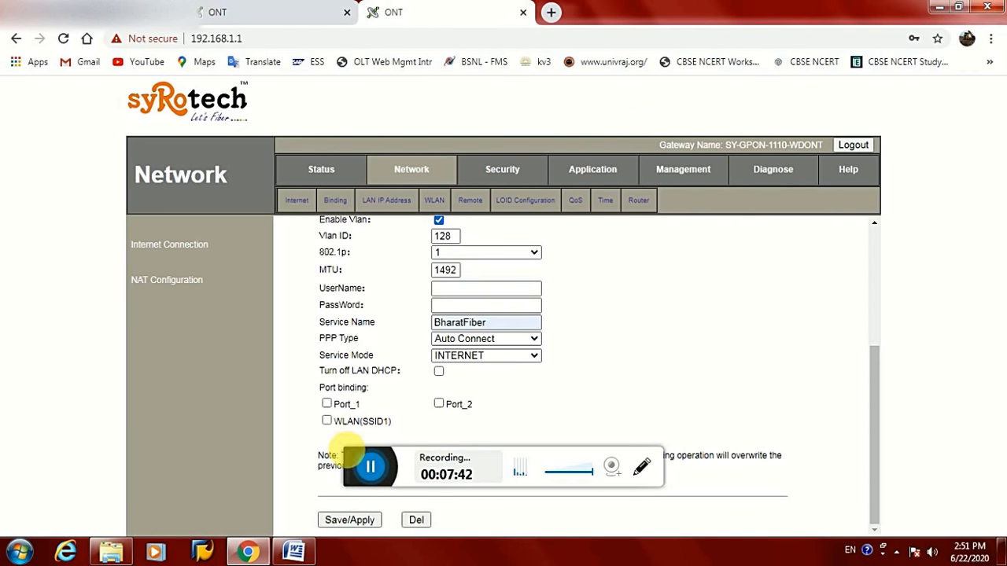
left_click(336, 519)
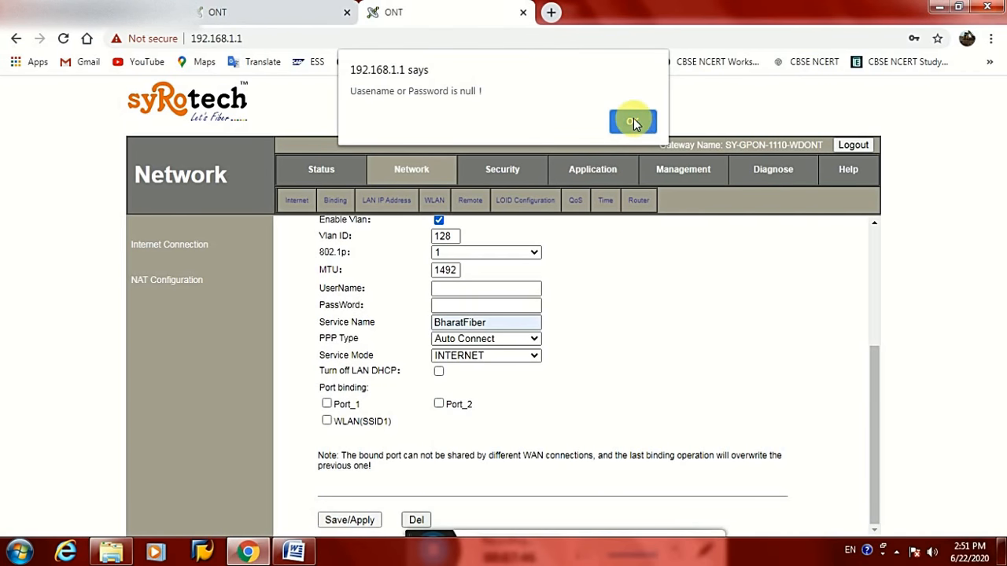
left_click(633, 123)
Fill the PPPoE username and password from saved credentials and save the VLAN 128 connection
scroll(461, 315, "up", 3)
scroll(494, 344, "down", 2)
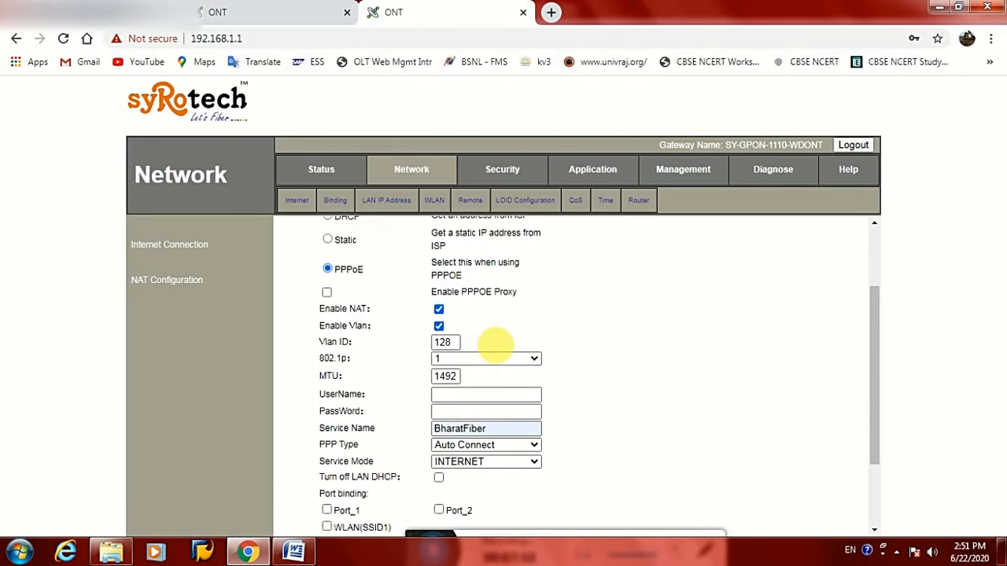
scroll(494, 344, "down", 1)
left_click(523, 351)
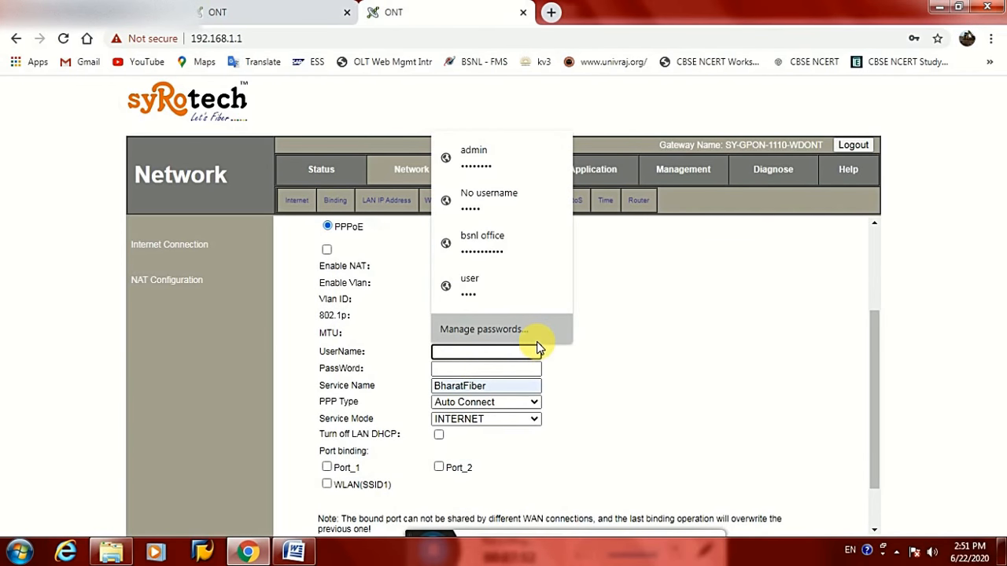
left_click(479, 250)
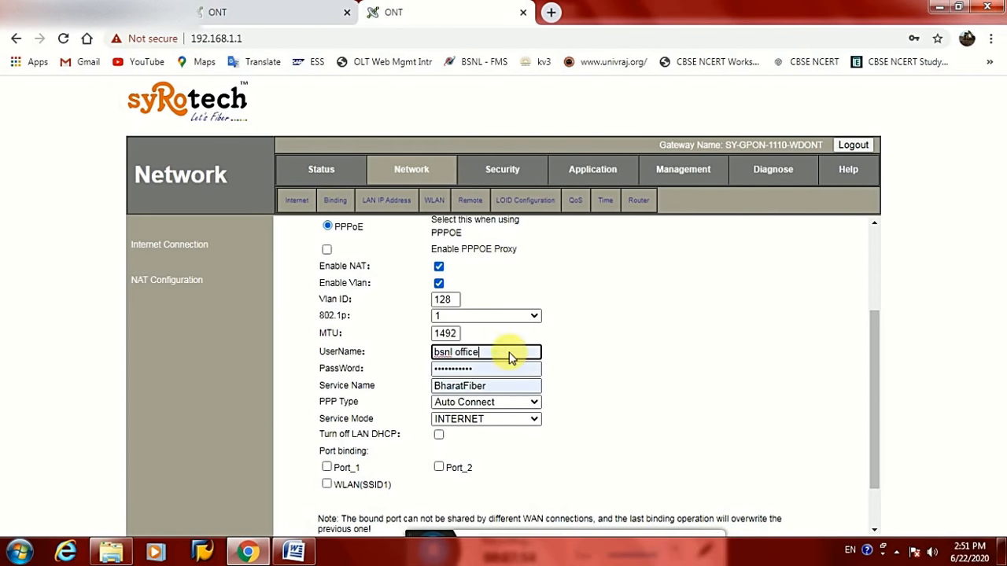
scroll(490, 440, "down", 2)
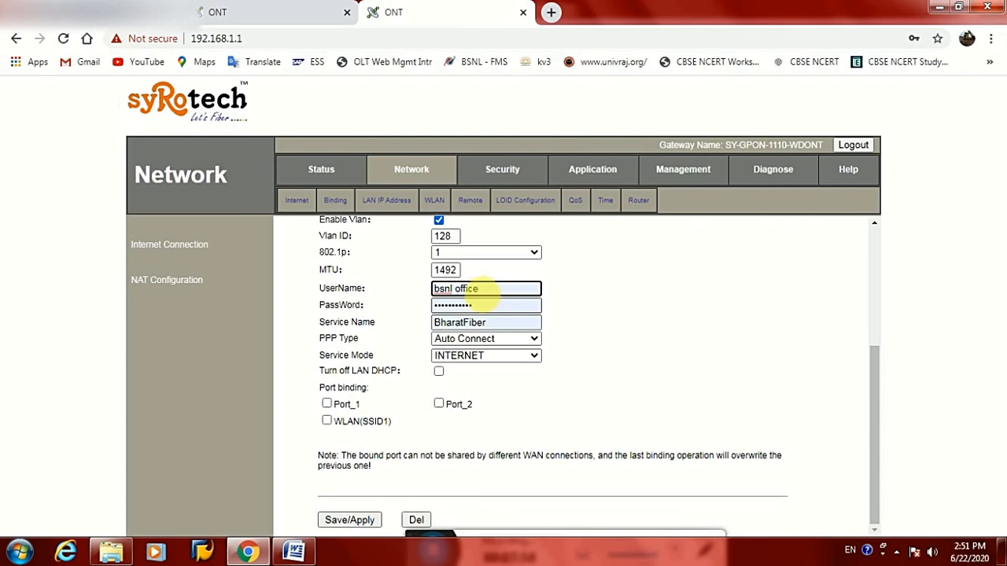
left_click(348, 522)
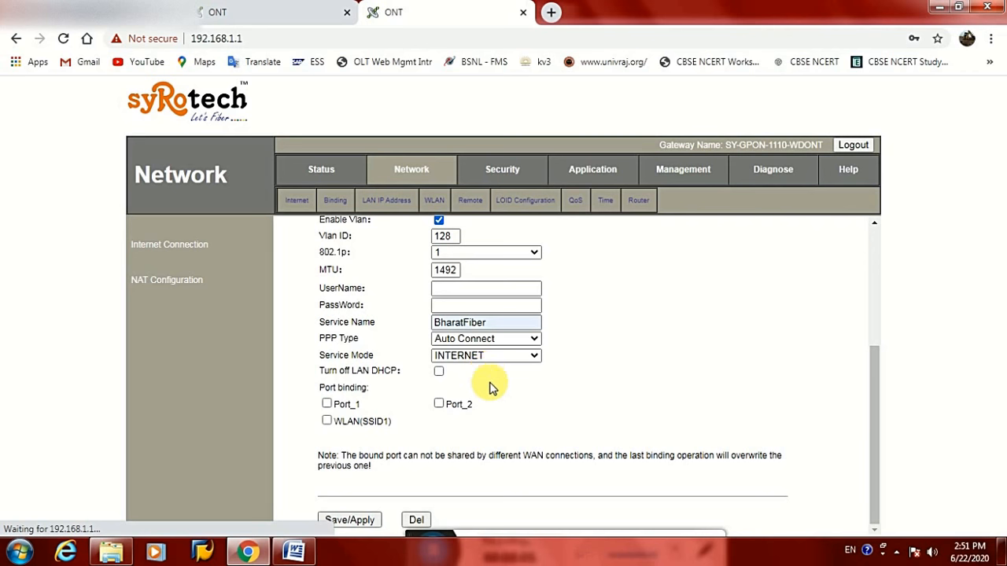
left_click(321, 175)
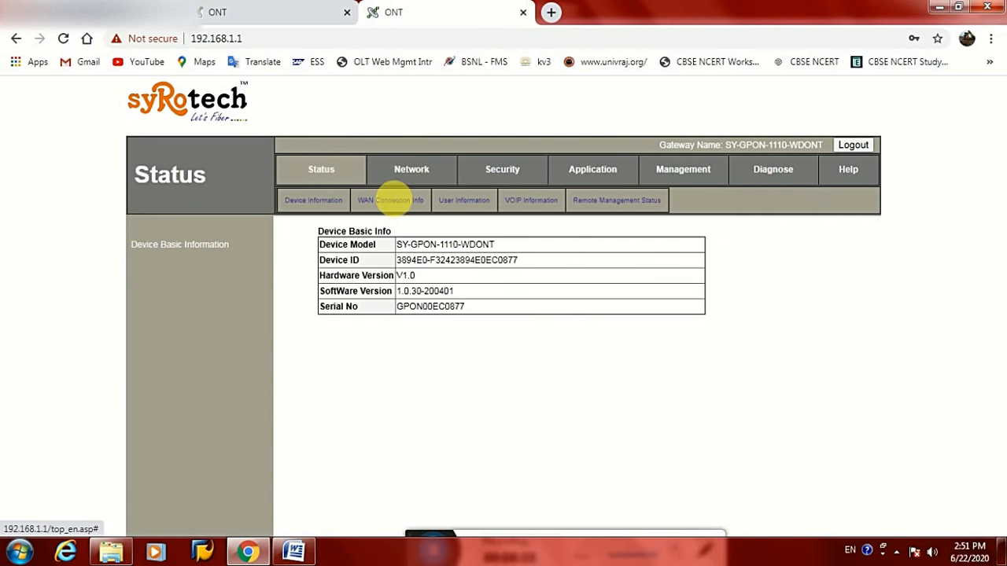
left_click(391, 200)
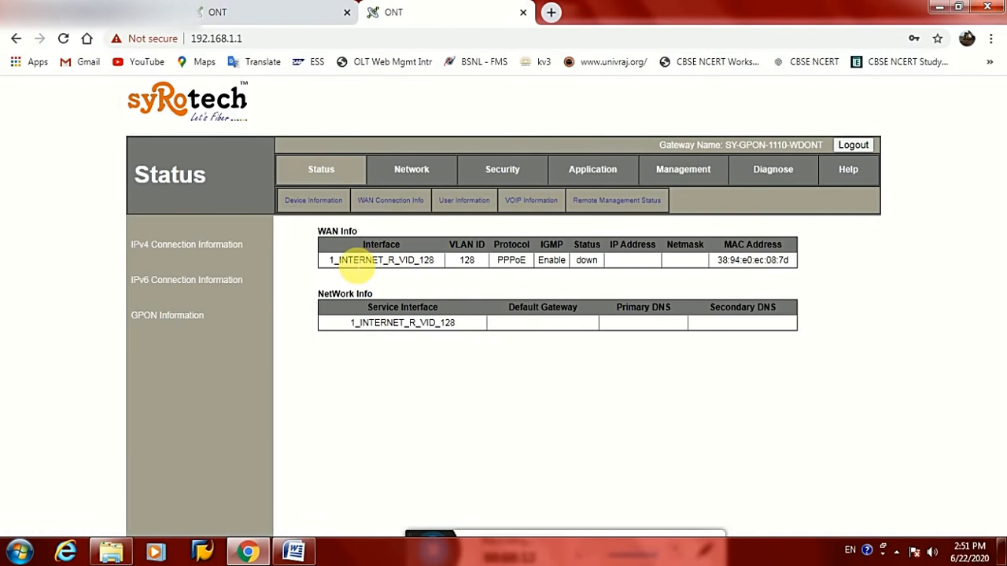
left_click(431, 266)
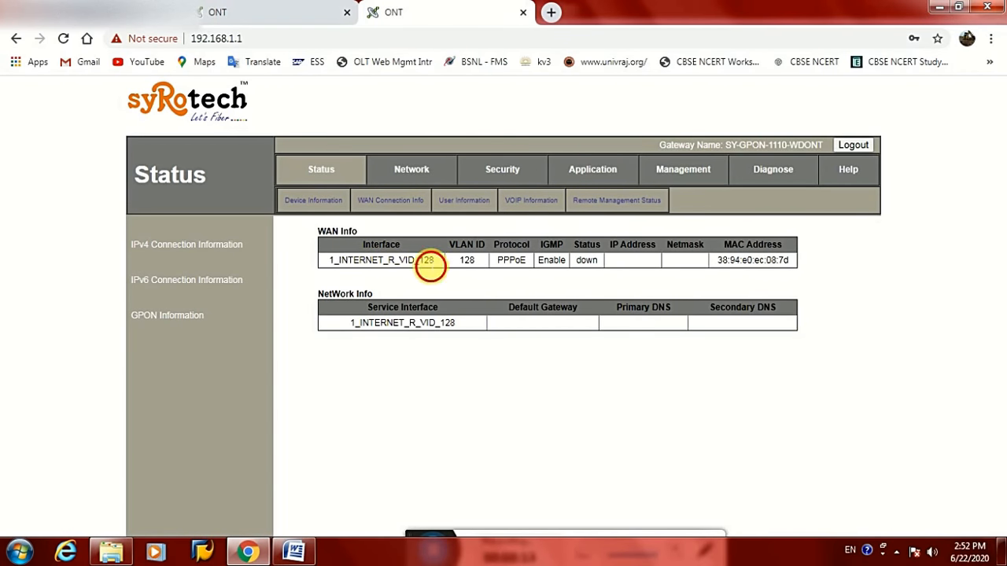
left_click_drag(431, 267, 437, 262)
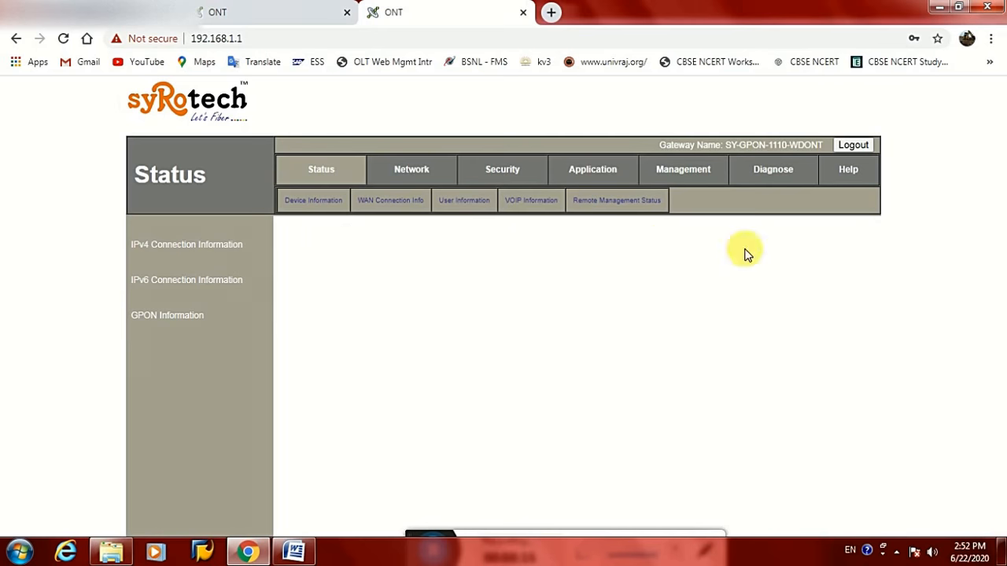
left_click(591, 264)
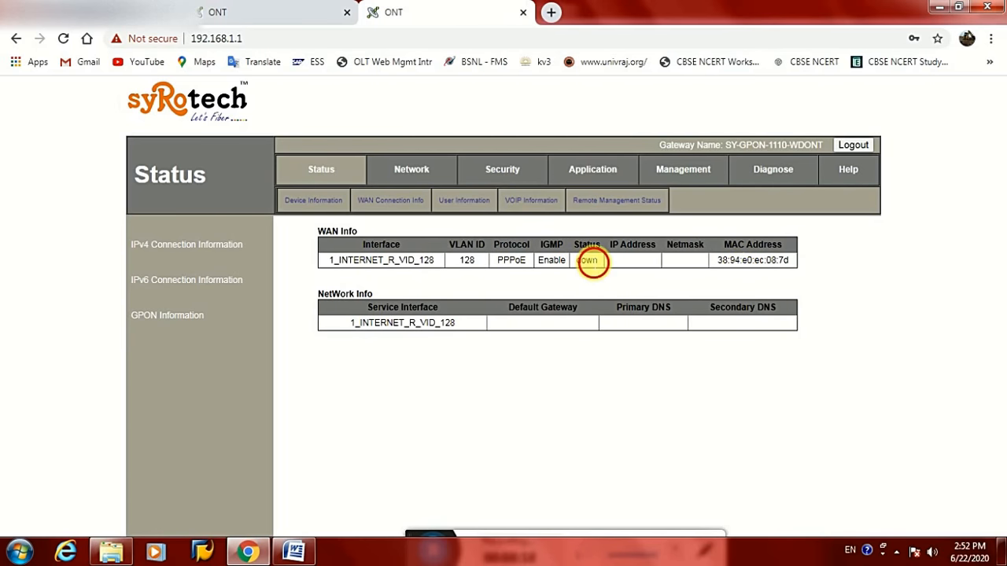
double_click(592, 263)
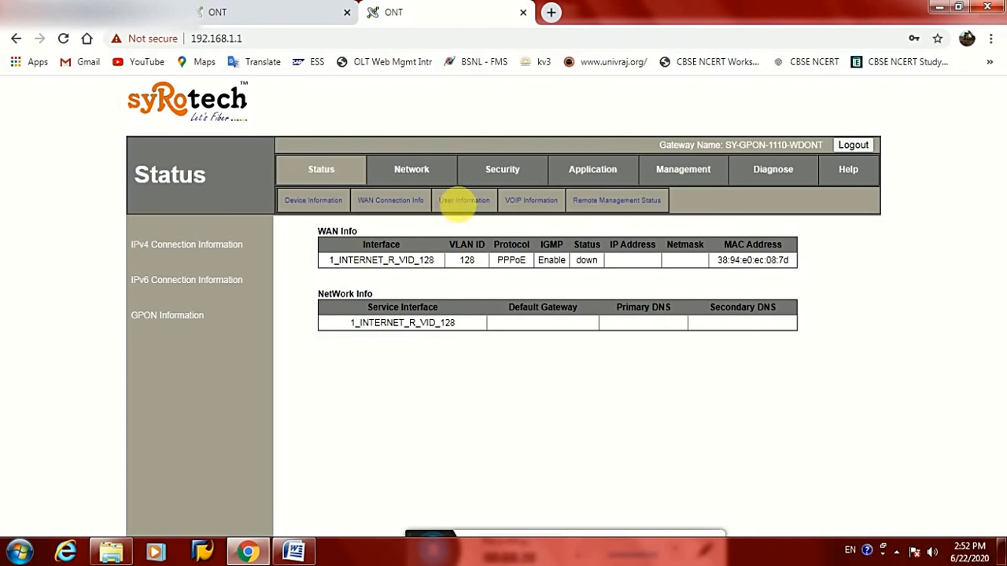
left_click(414, 168)
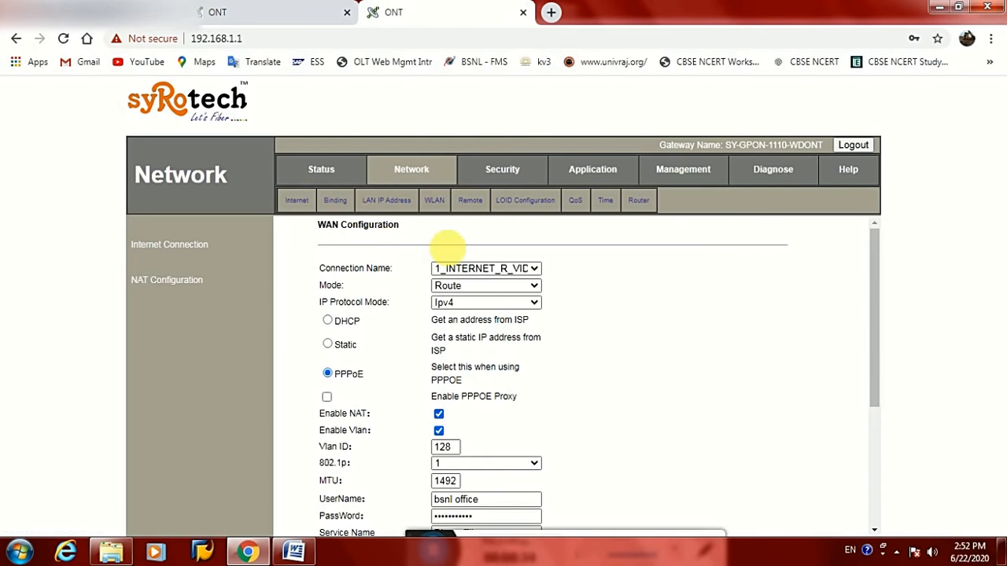
Add a new WAN connection in Route mode, IPv4 only, with a static IP
left_click(466, 268)
left_click(467, 282)
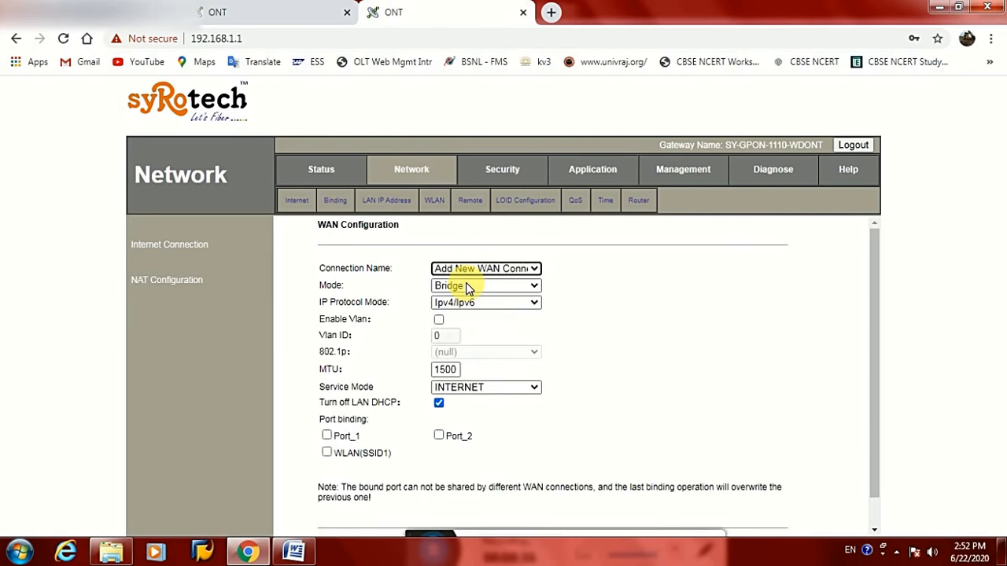
left_click(485, 286)
left_click(474, 302)
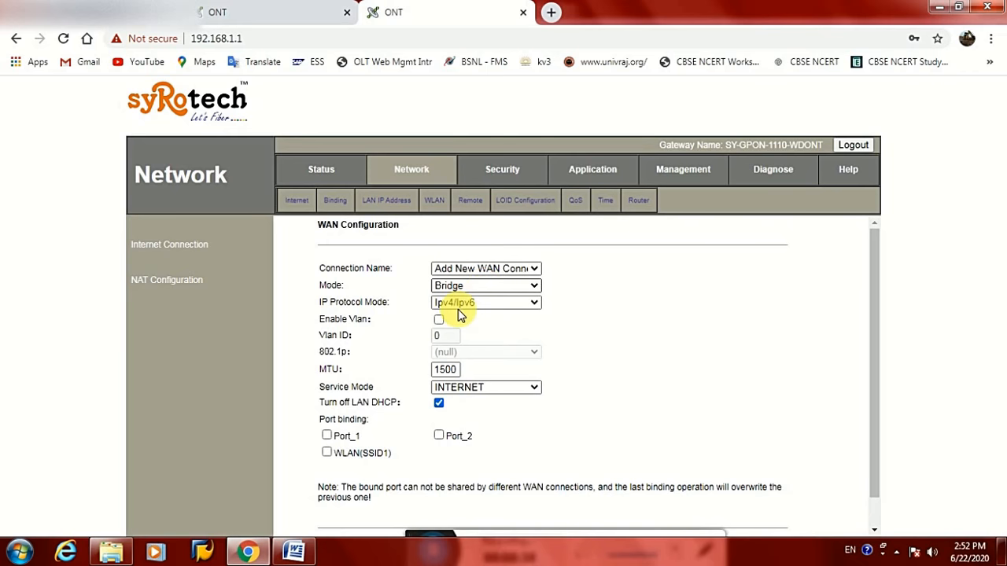
left_click(485, 303)
left_click(460, 328)
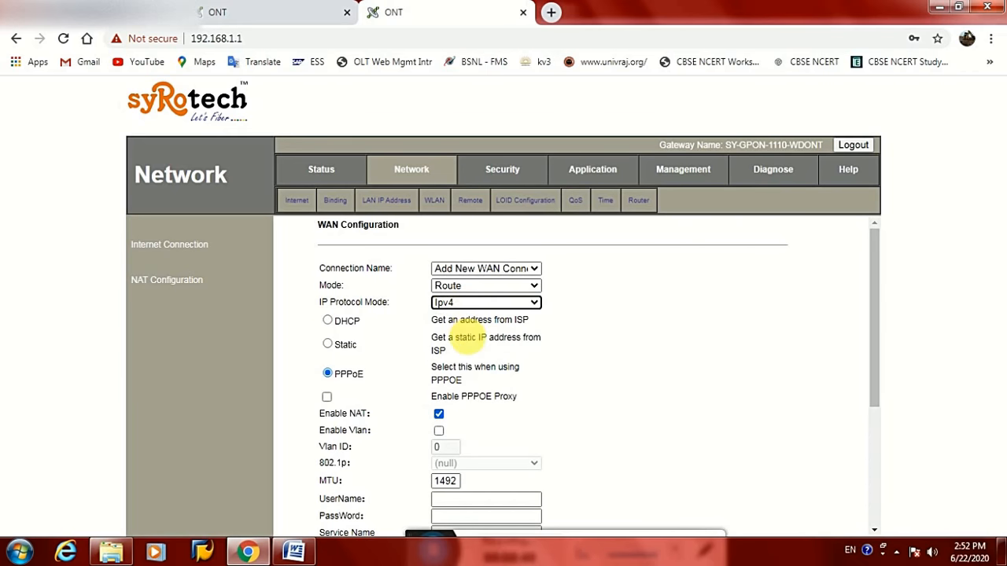
left_click(328, 346)
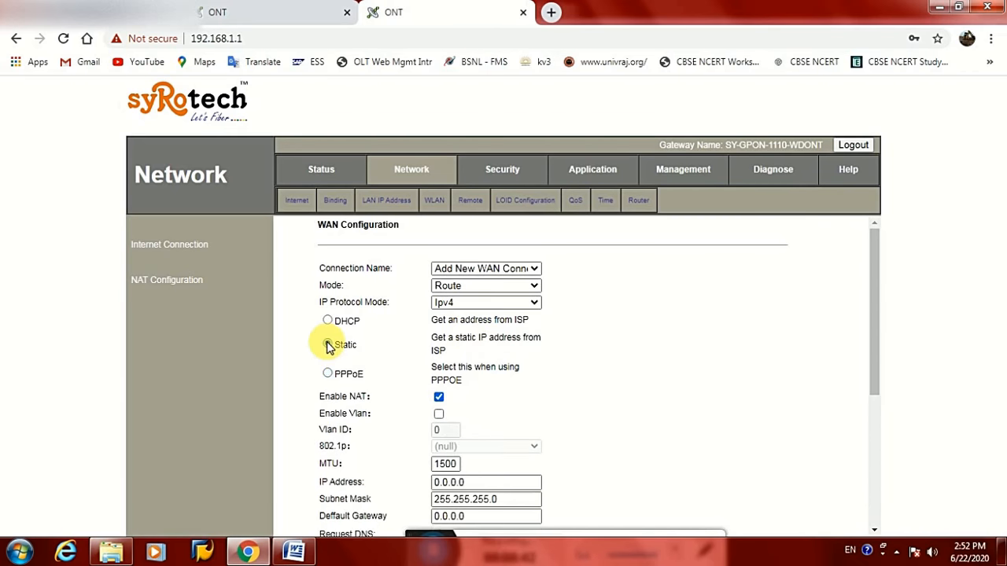
Enable VLAN tagging with VLAN ID 1830 and select the IP address field
scroll(493, 385, "down", 1)
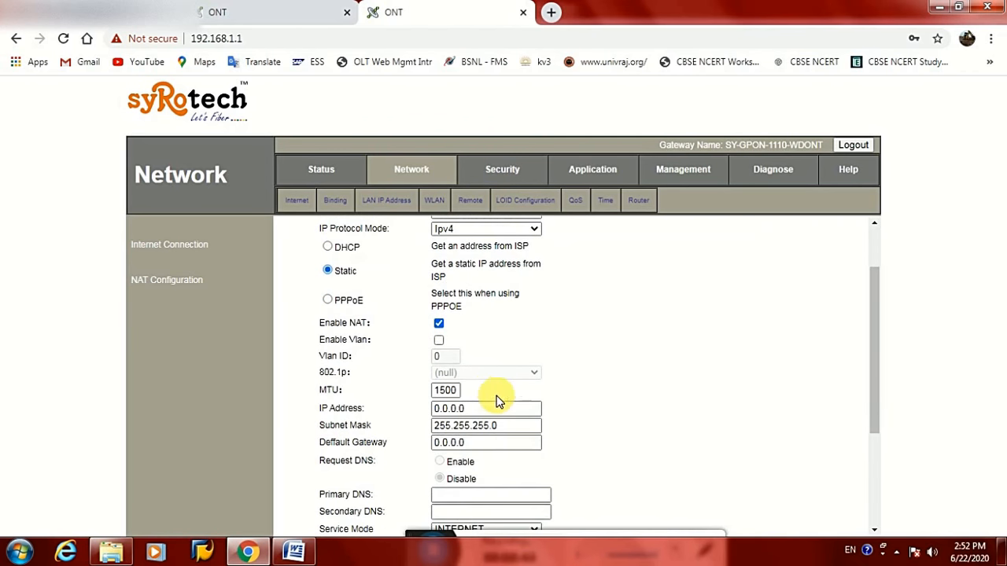
left_click(439, 341)
double_click(438, 356)
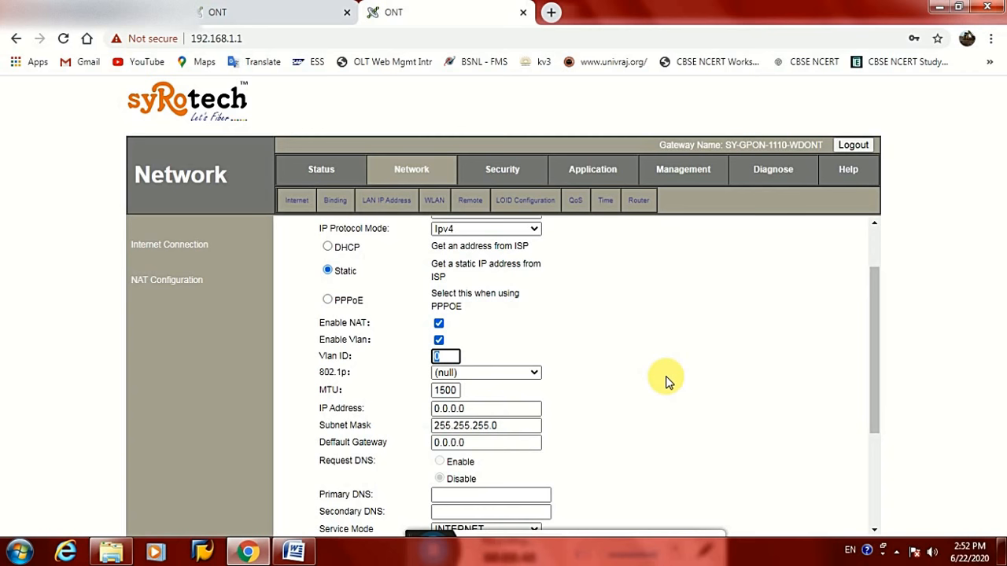
type("18")
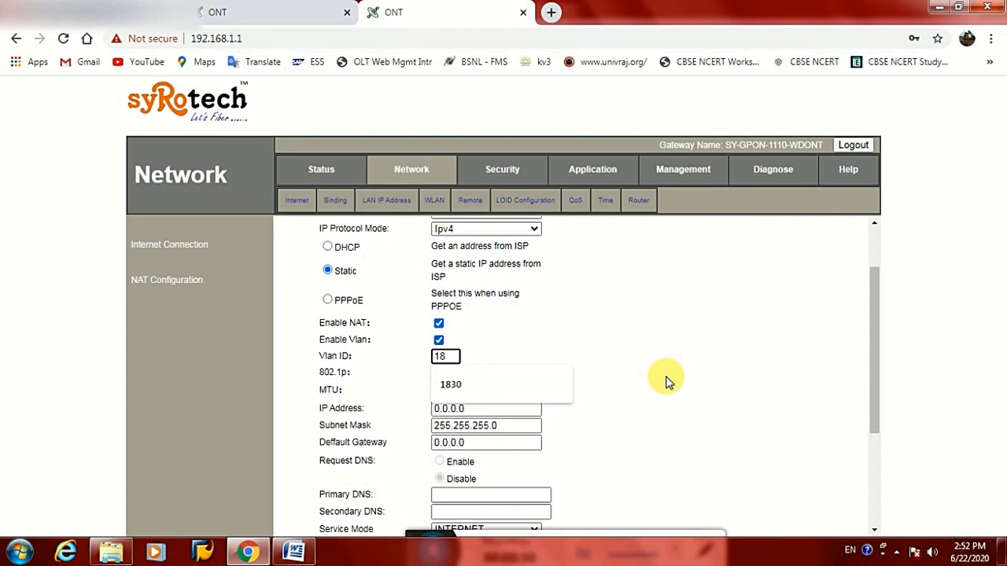
type("30")
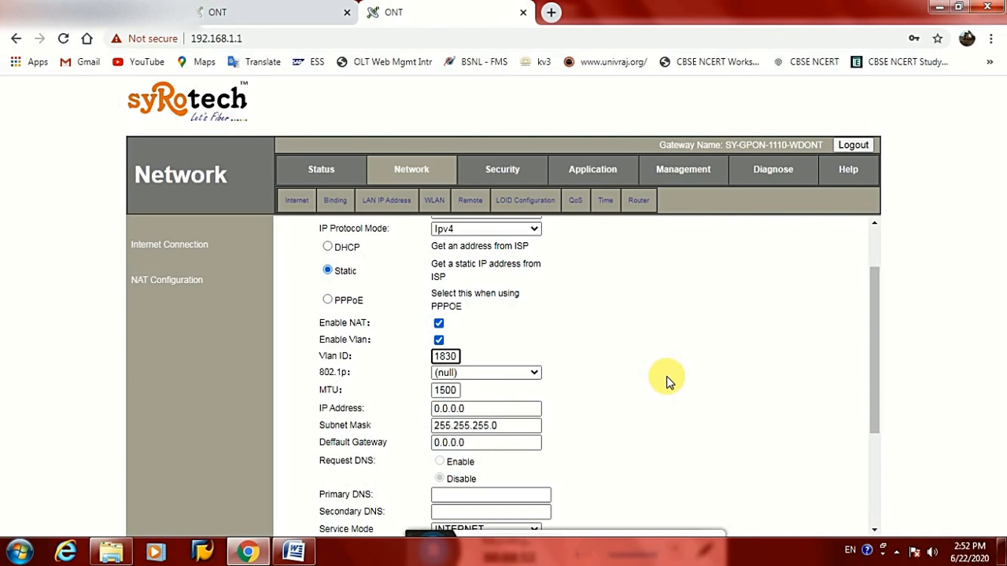
left_click(572, 412)
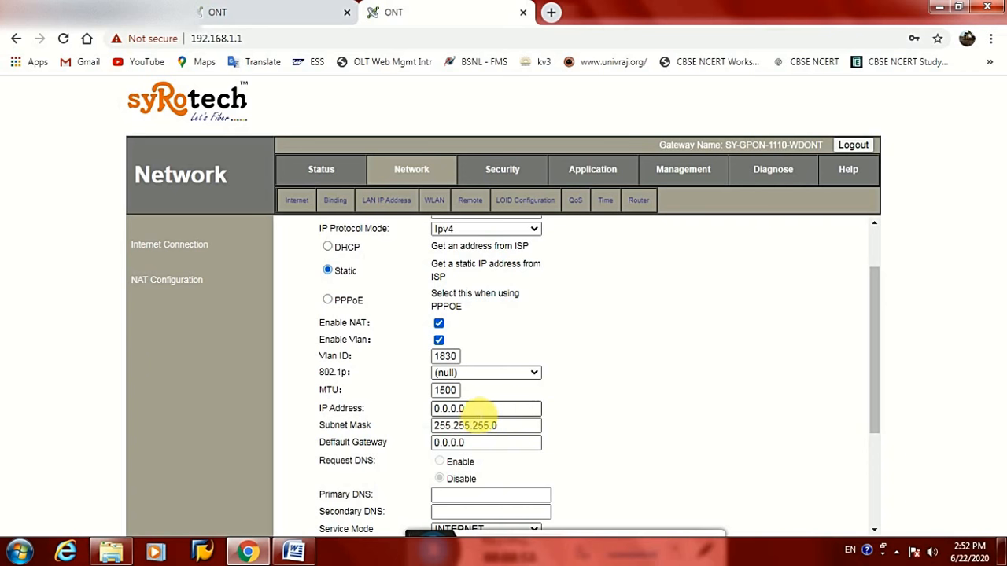
left_click_drag(477, 411, 444, 411)
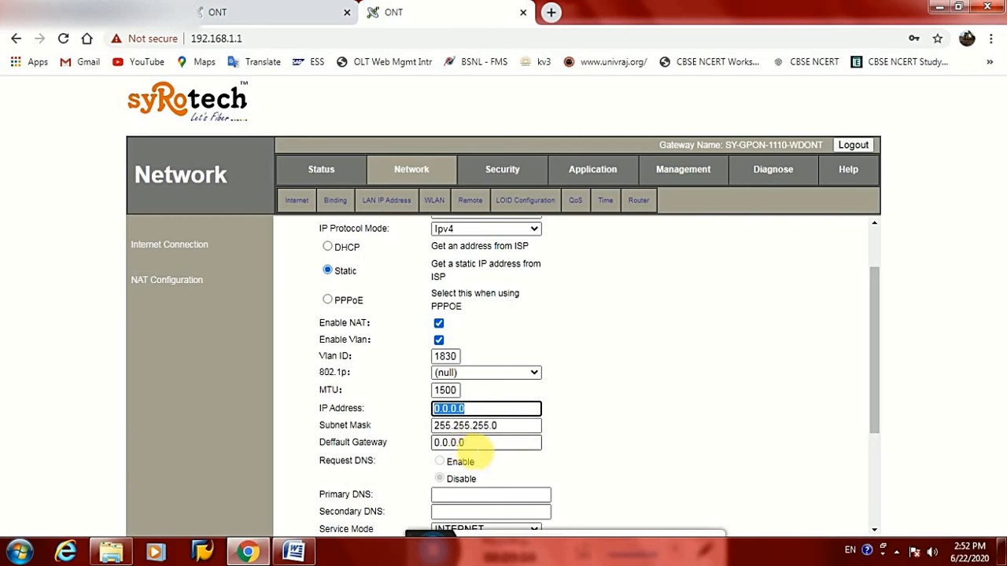
scroll(472, 444, "down", 1)
scroll(475, 450, "down", 3)
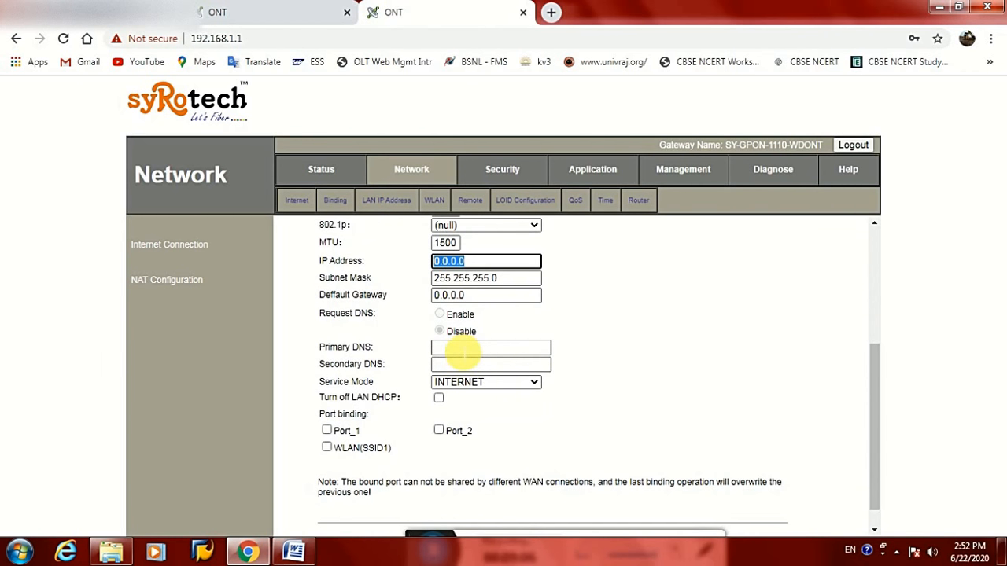
Set DNS to 10.248.114.129 and 10.248.114.192, choose VOICE service mode, and save
left_click(464, 347)
left_click(470, 373)
left_click(464, 364)
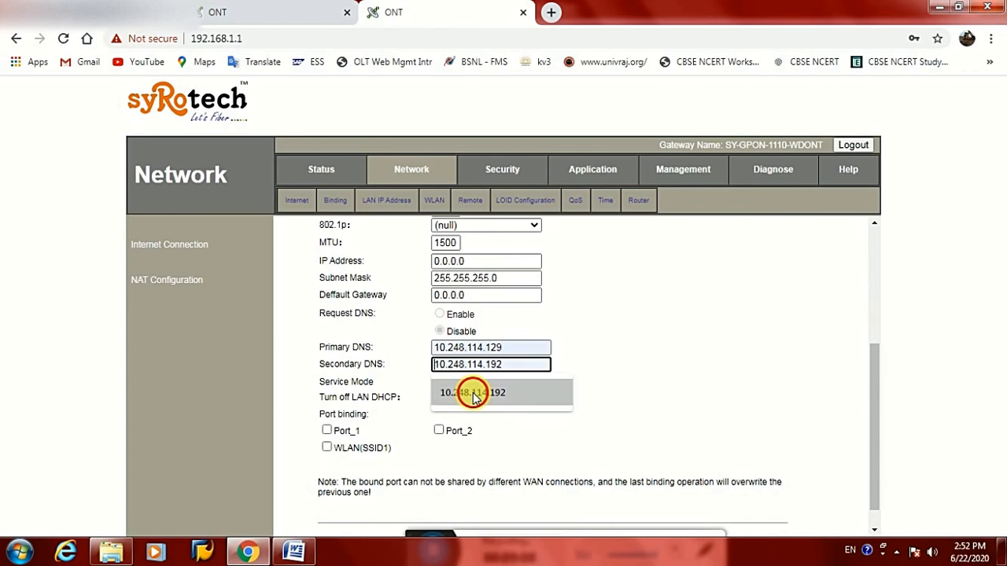
left_click(473, 393)
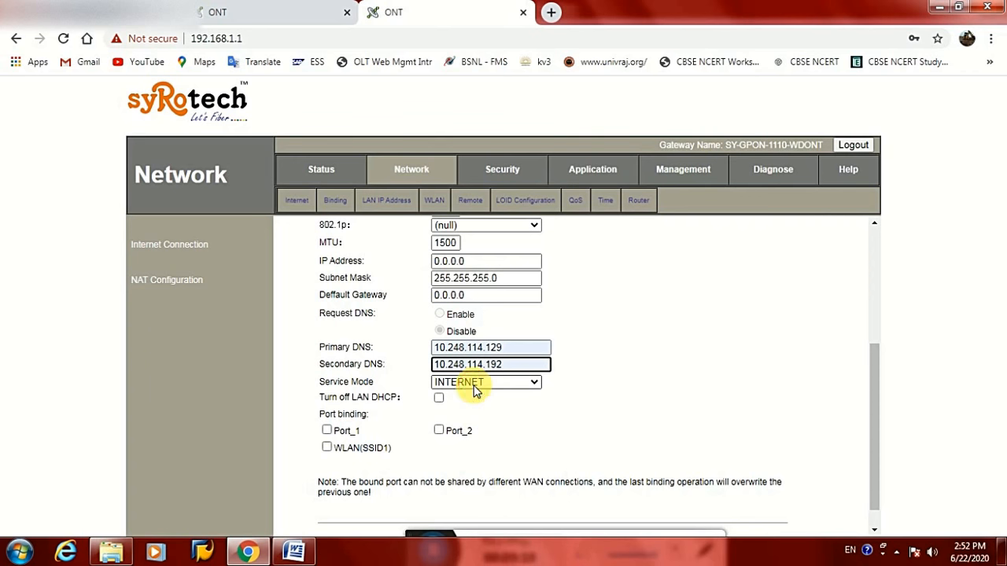
left_click(474, 388)
left_click(450, 443)
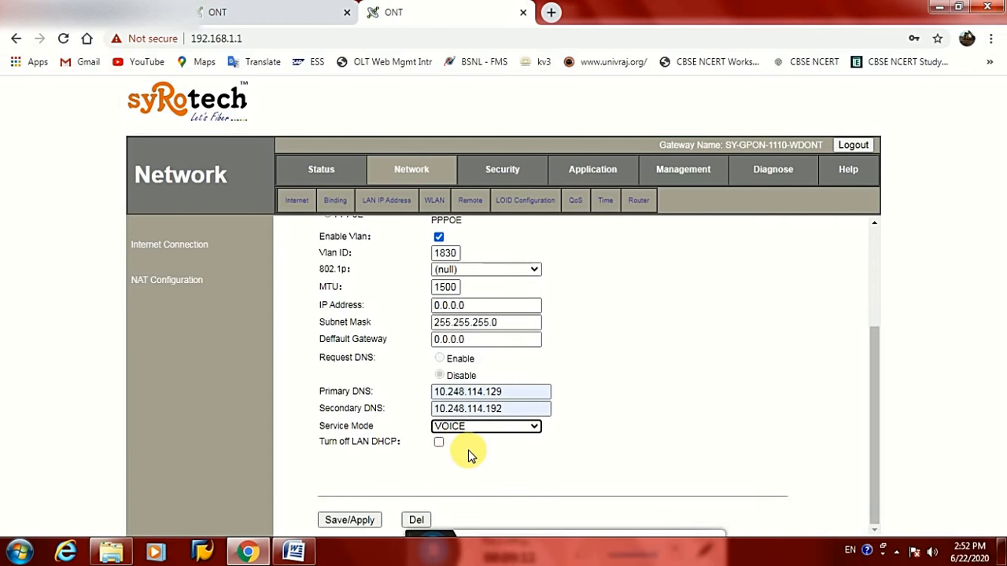
left_click(470, 455)
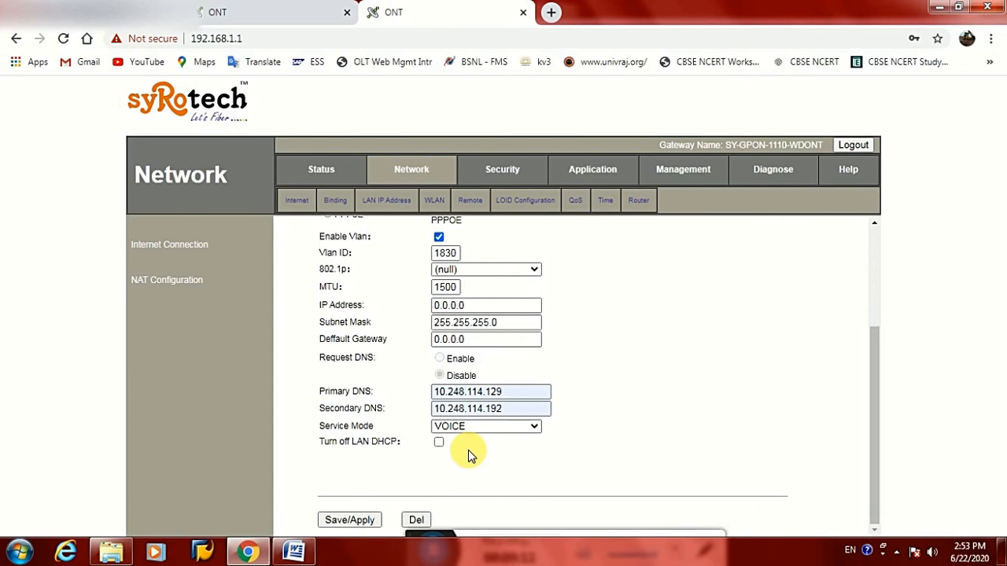
left_click(349, 520)
After the IP warning, set IP 119.158.1.2 and gateway 119.158.1.1, then save again
left_click(630, 122)
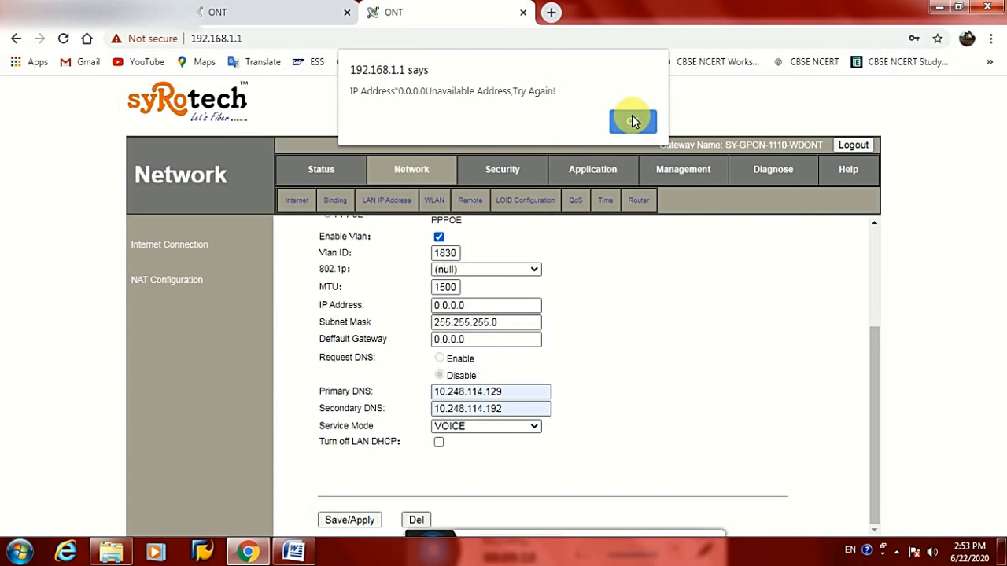
left_click(632, 121)
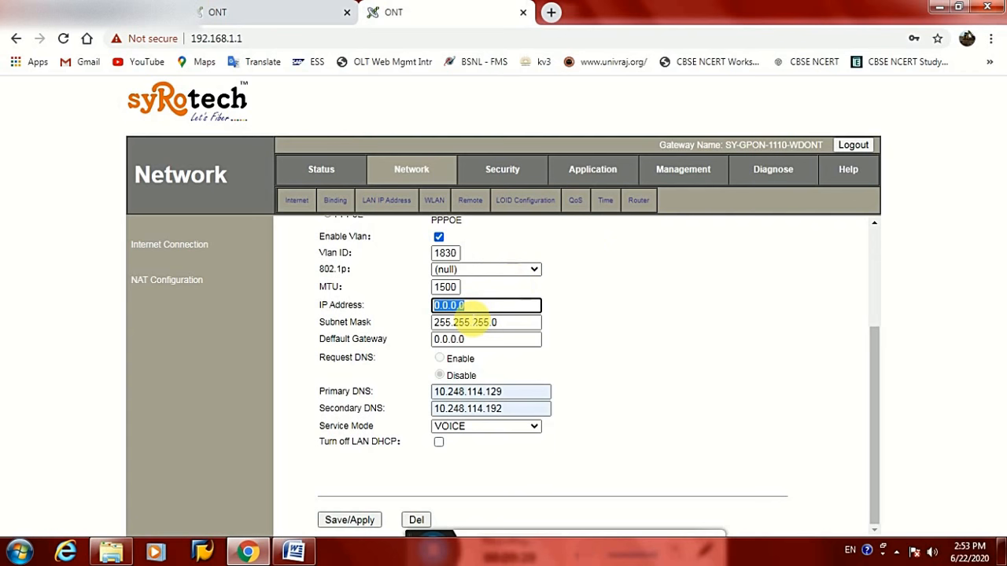
type("119.158.1.2")
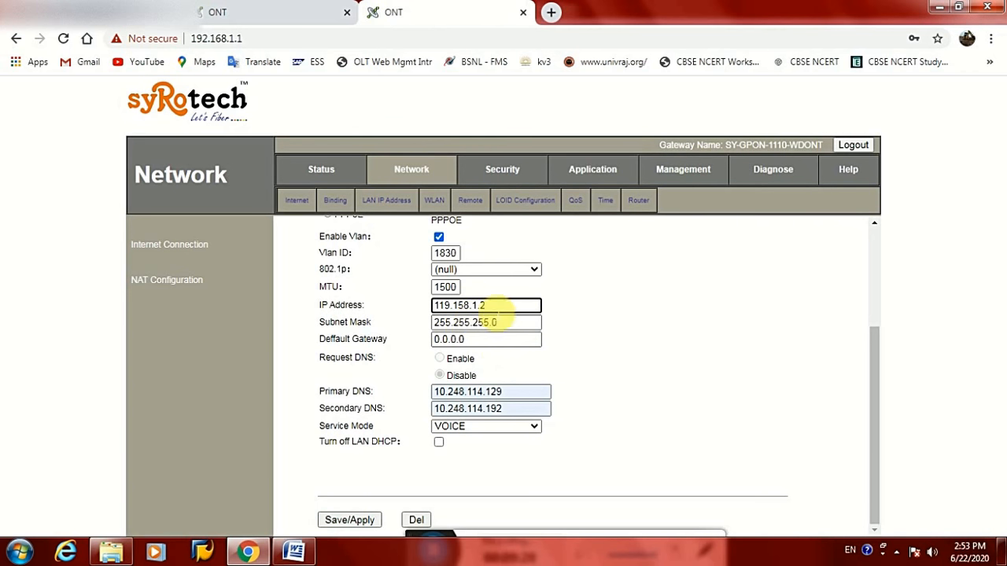
left_click_drag(487, 306, 437, 306)
key("ctrl+c")
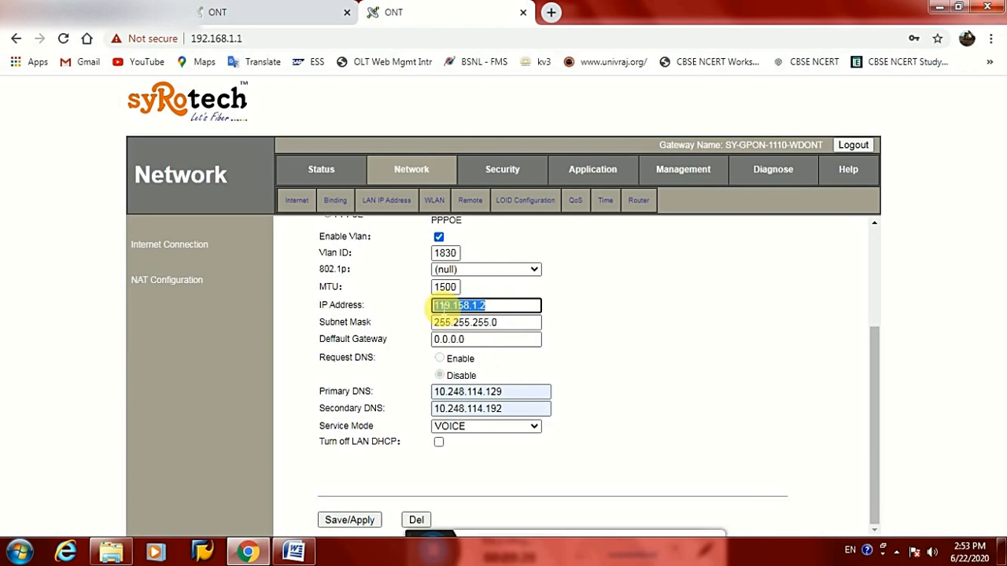
key("Tab")
key("Tab")
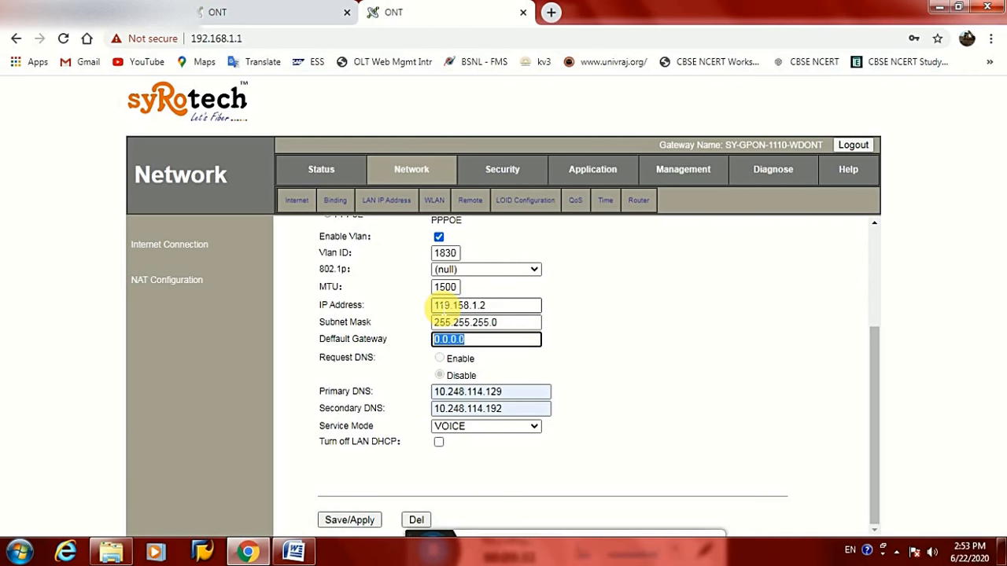
key("ctrl+v")
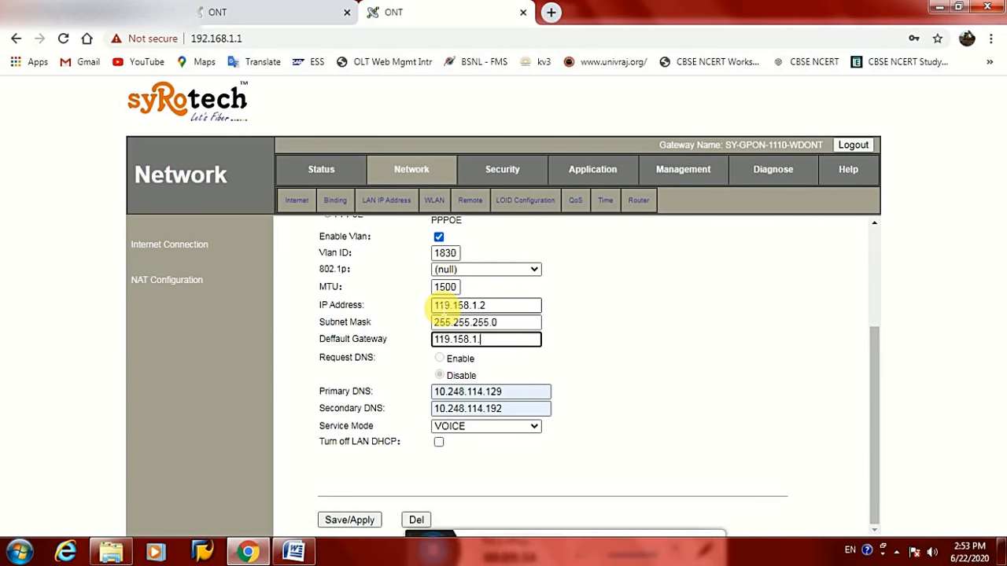
left_click(349, 520)
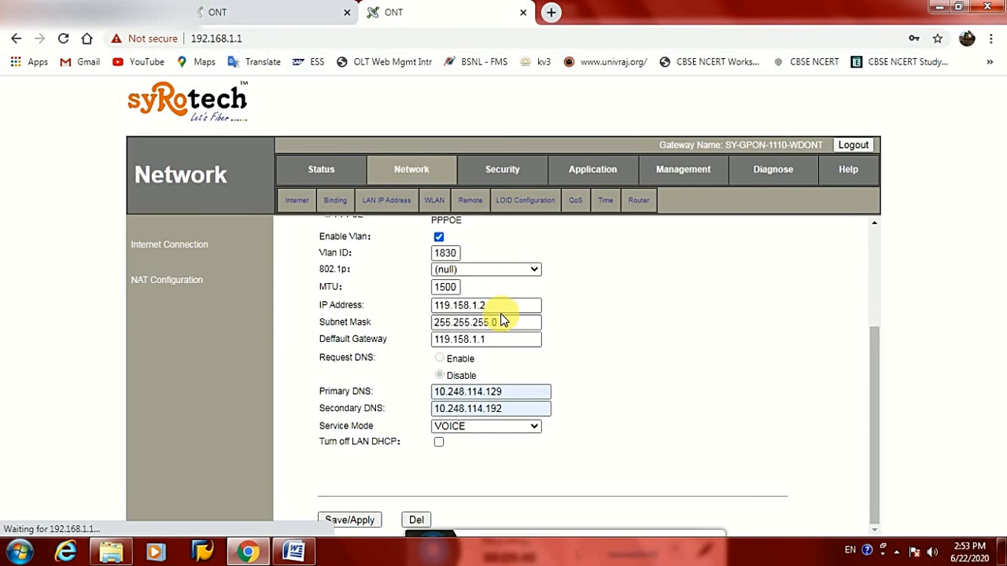
Open Status > WAN Connection Info and check that the VLAN 128 and 1830 connections are both down
left_click(466, 268)
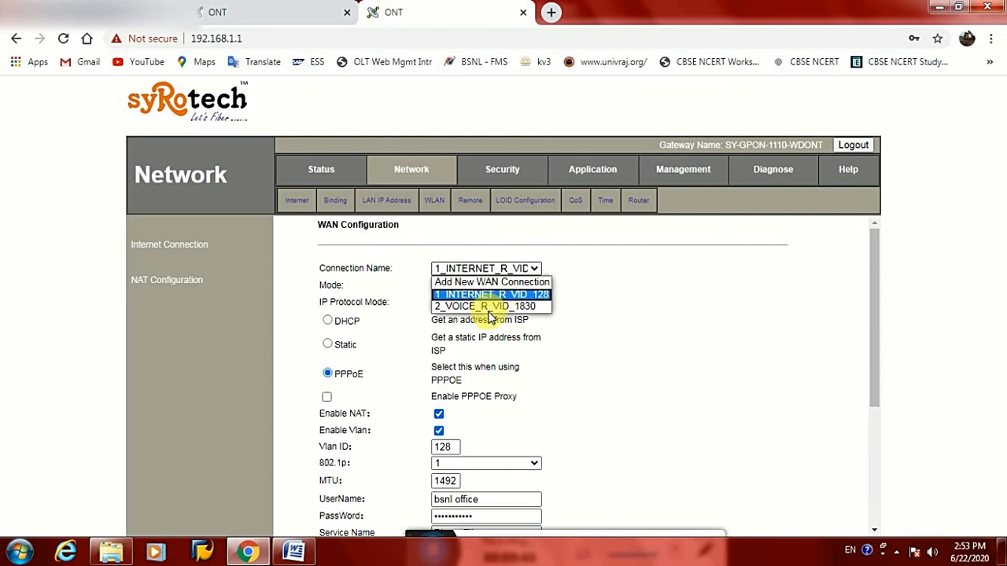
left_click(319, 172)
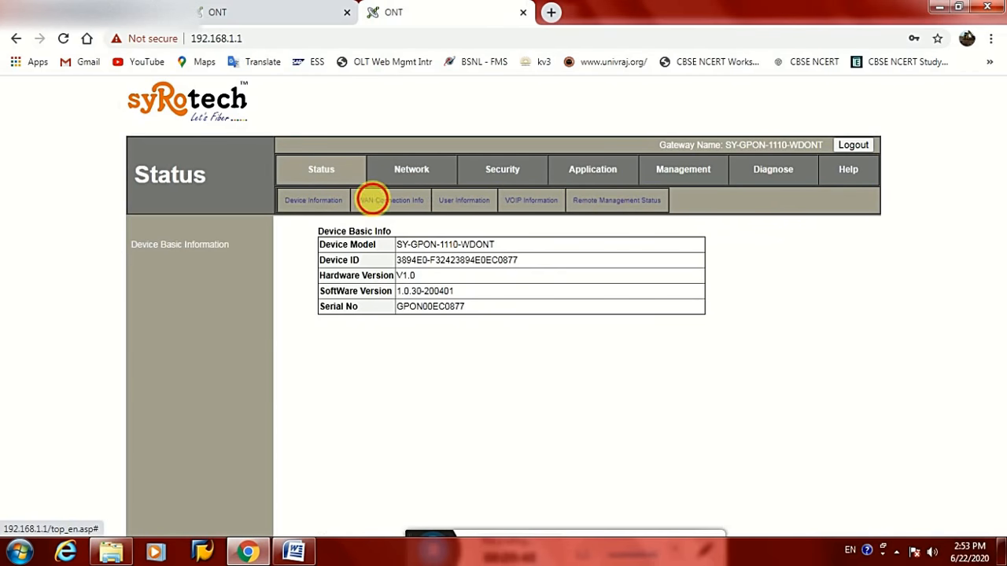
left_click(371, 200)
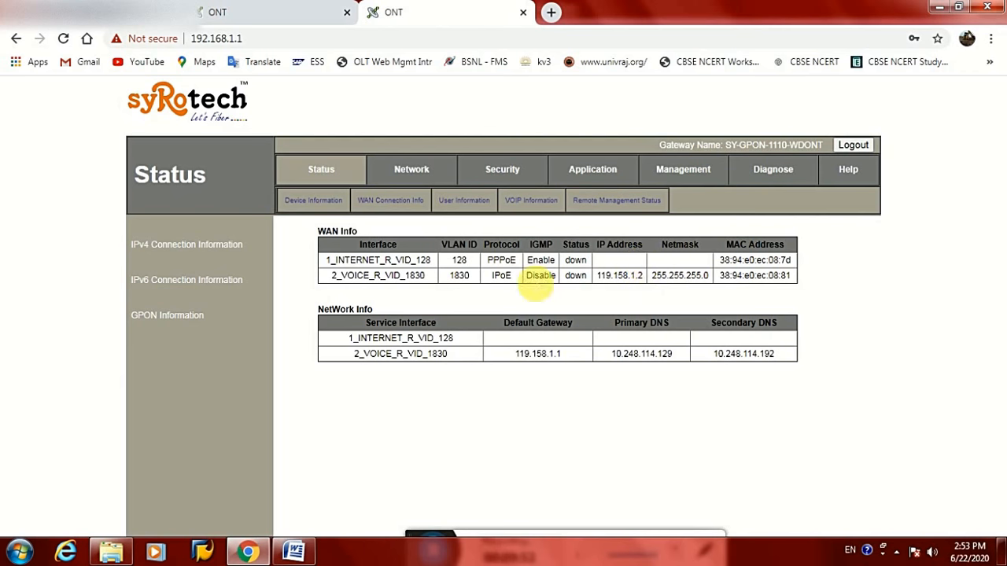
left_click(573, 267)
left_click_drag(573, 267, 583, 278)
left_click(586, 284)
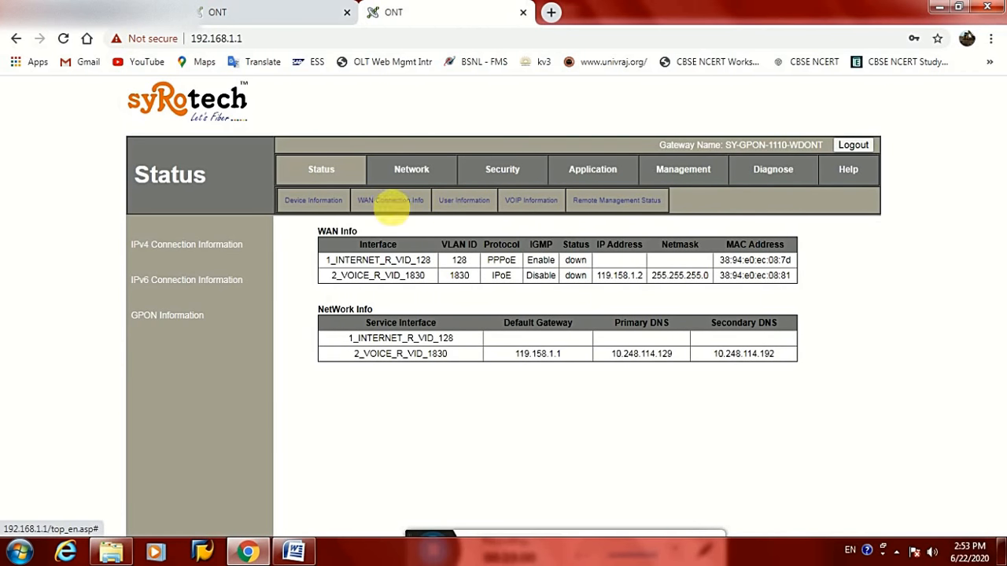
Look over the LAN address settings, then return to the WAN configuration
left_click(408, 170)
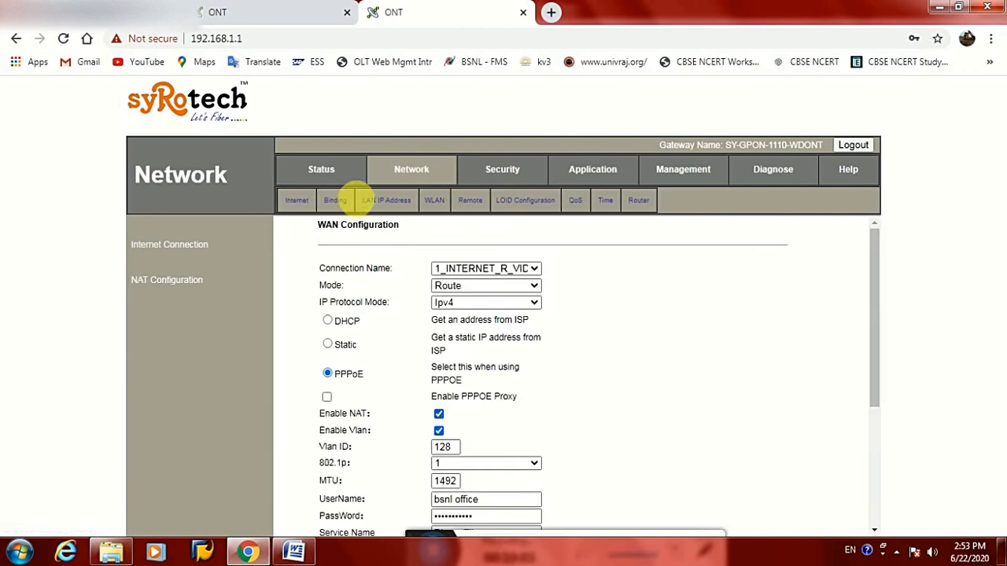
left_click(384, 201)
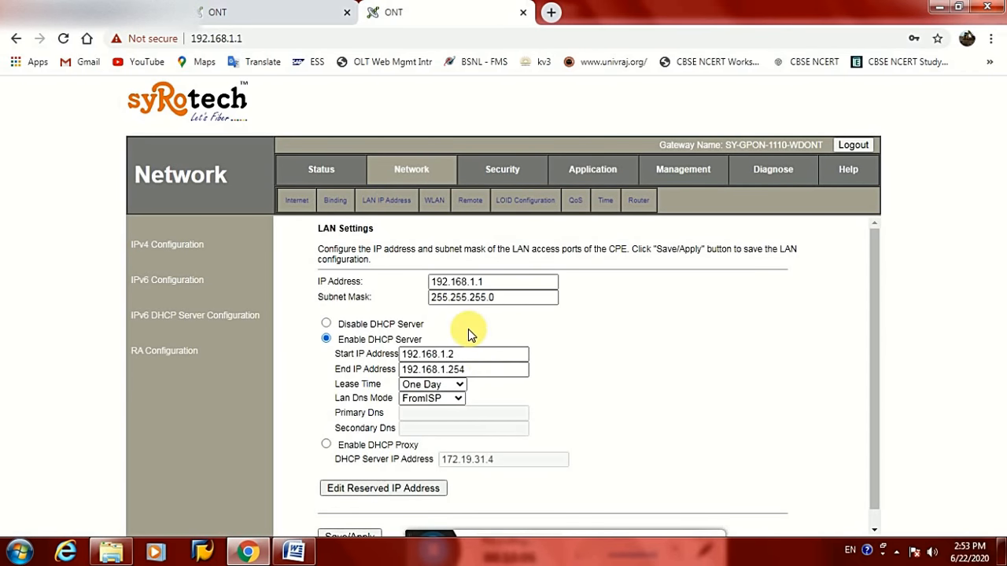
left_click(304, 205)
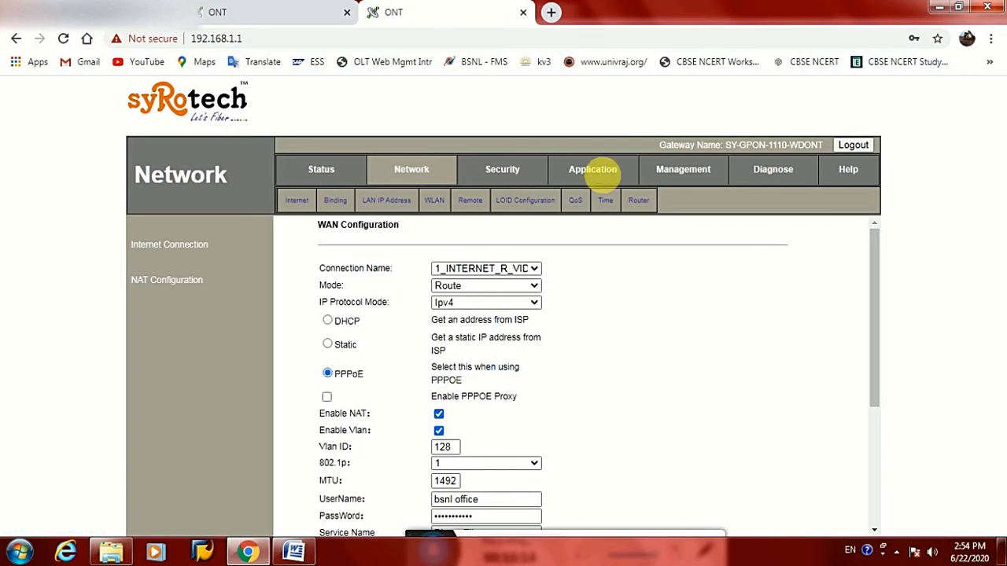
Review the WLAN basic settings and the FTTH-0877 network name, then go to WLAN Advanced
left_click(431, 200)
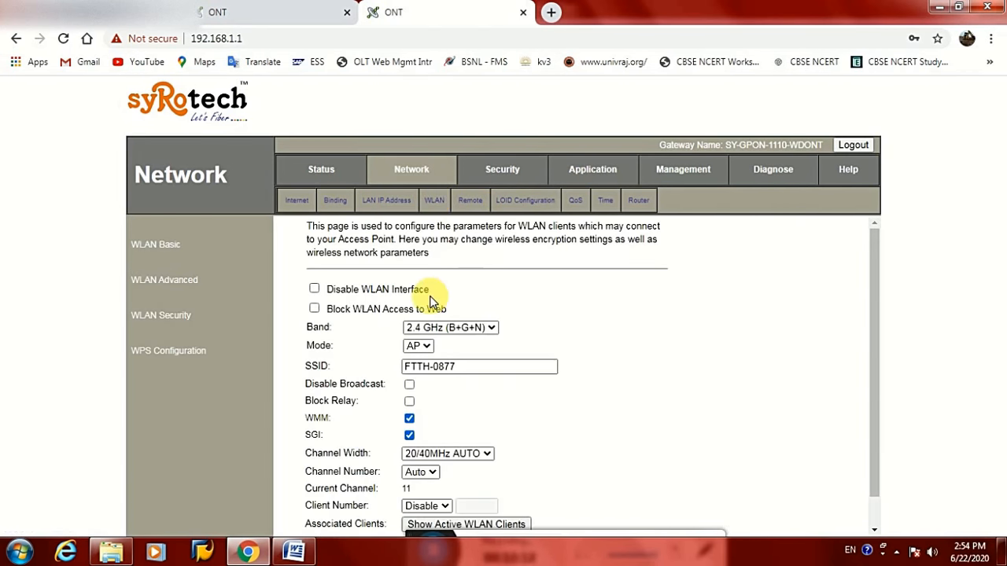
scroll(377, 283, "down", 1)
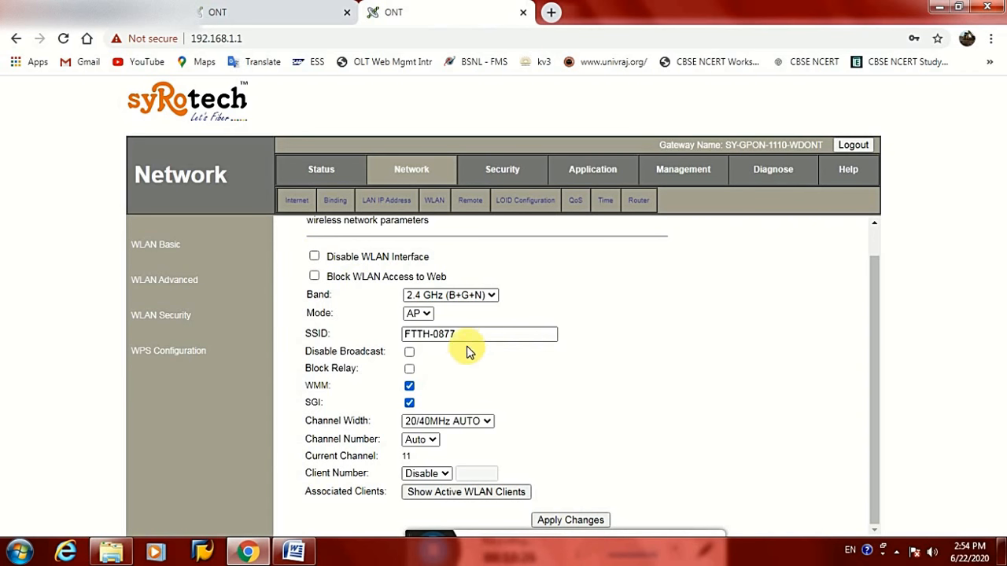
left_click_drag(473, 337, 411, 344)
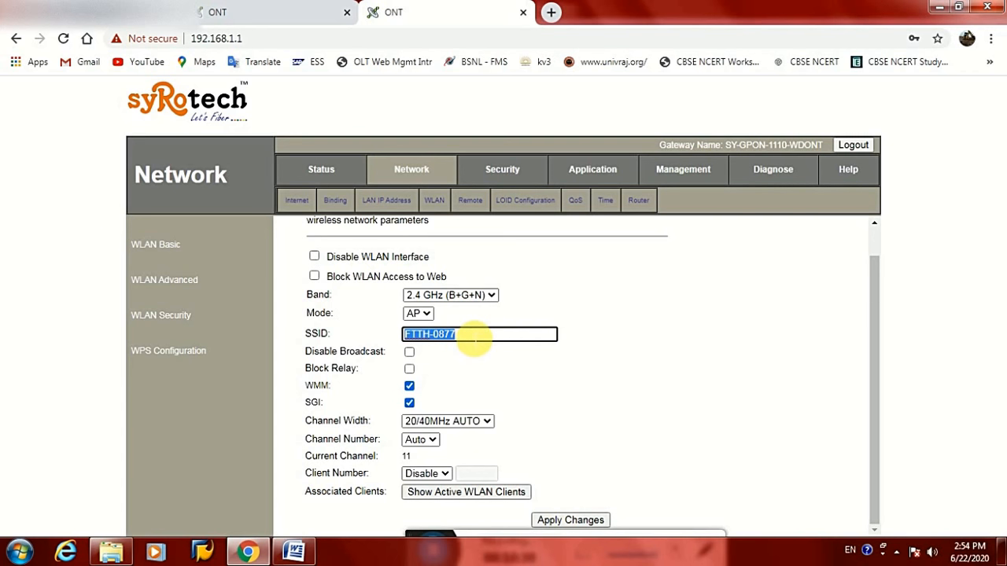
left_click(468, 338)
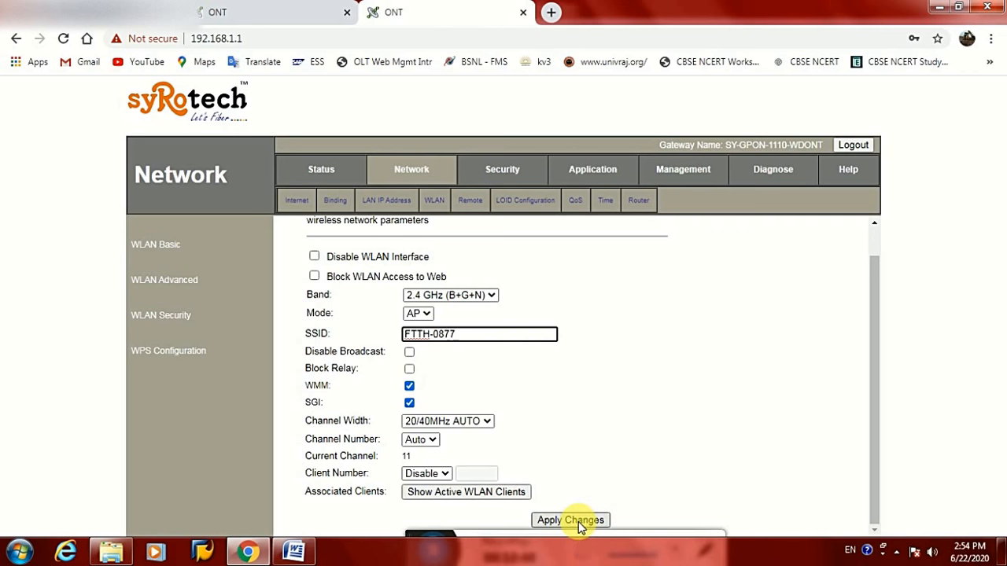
left_click(189, 282)
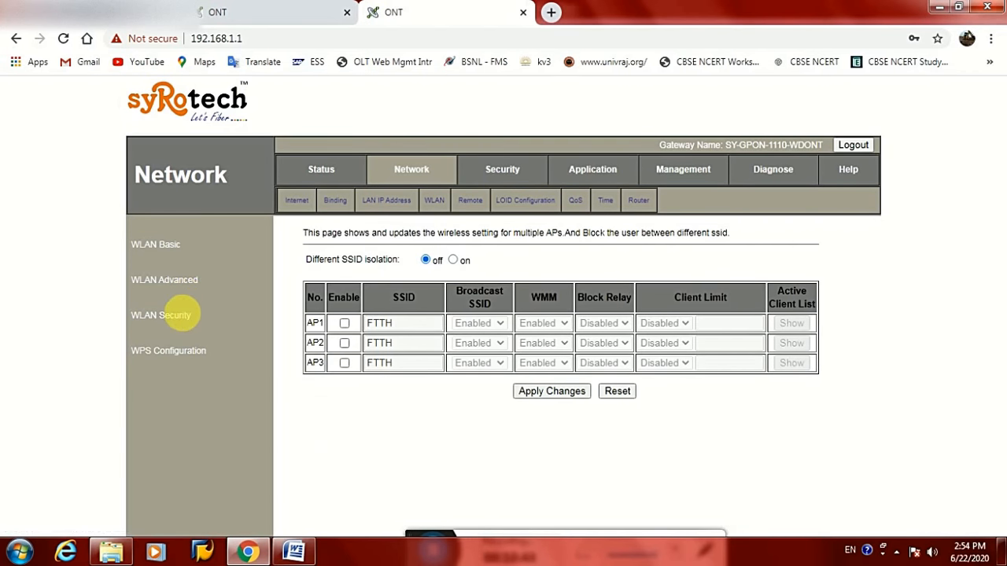
Inspect the WLAN Security pre-shared key, then select the current key on the WPS page
left_click(186, 313)
left_click(456, 401)
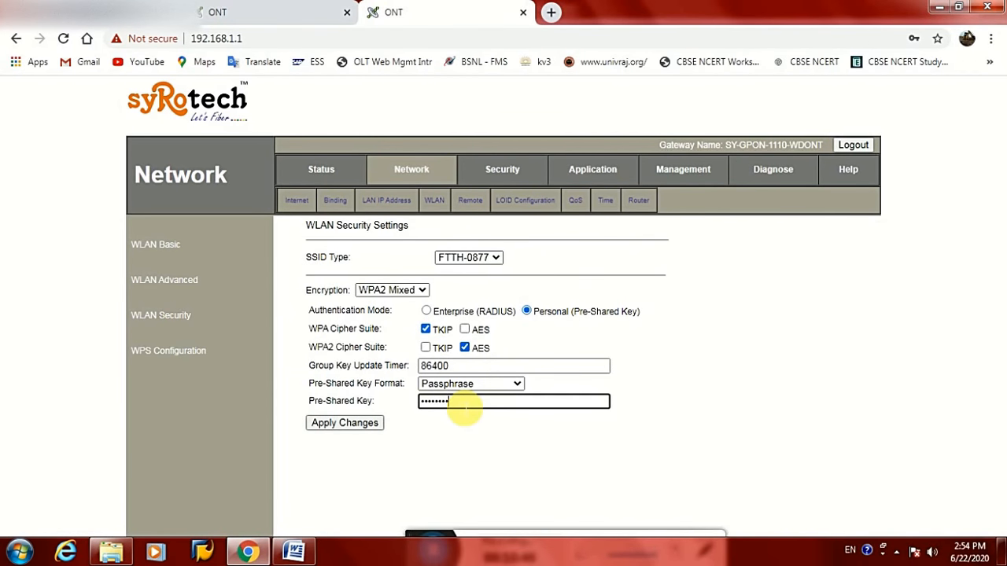
left_click(179, 350)
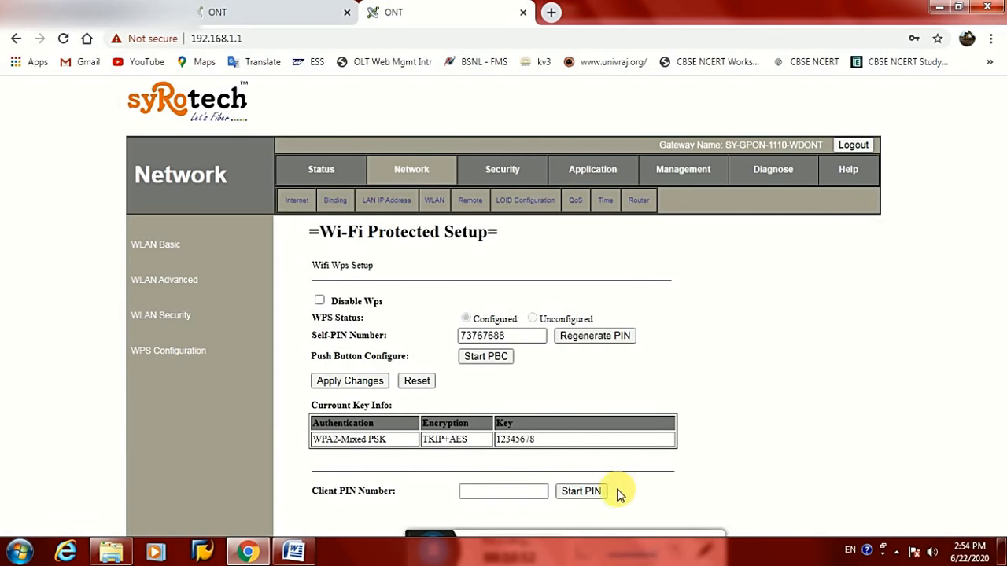
double_click(528, 439)
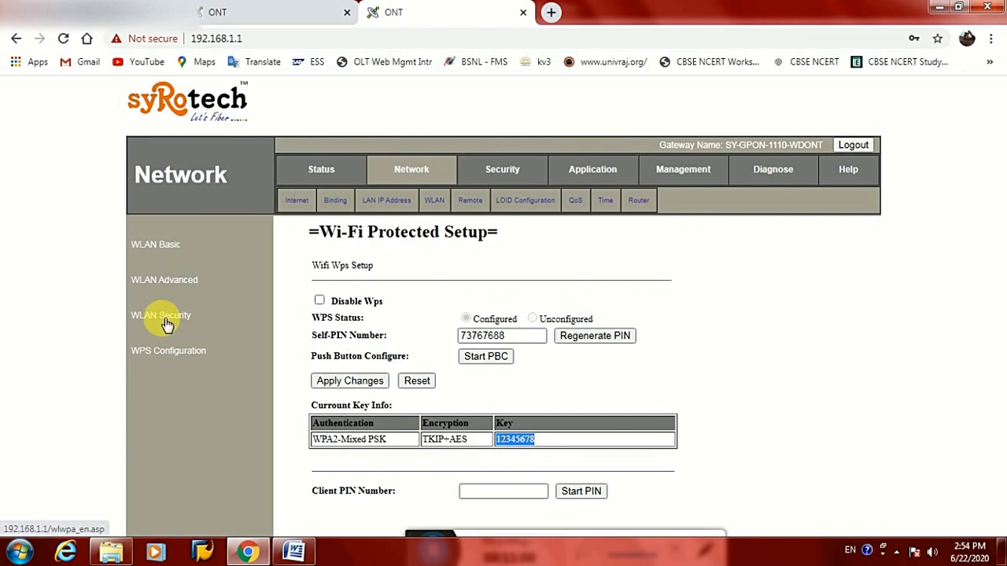
Go to Application, then UPnP, then VOIP to reach the VoIP configuration form
left_click(598, 173)
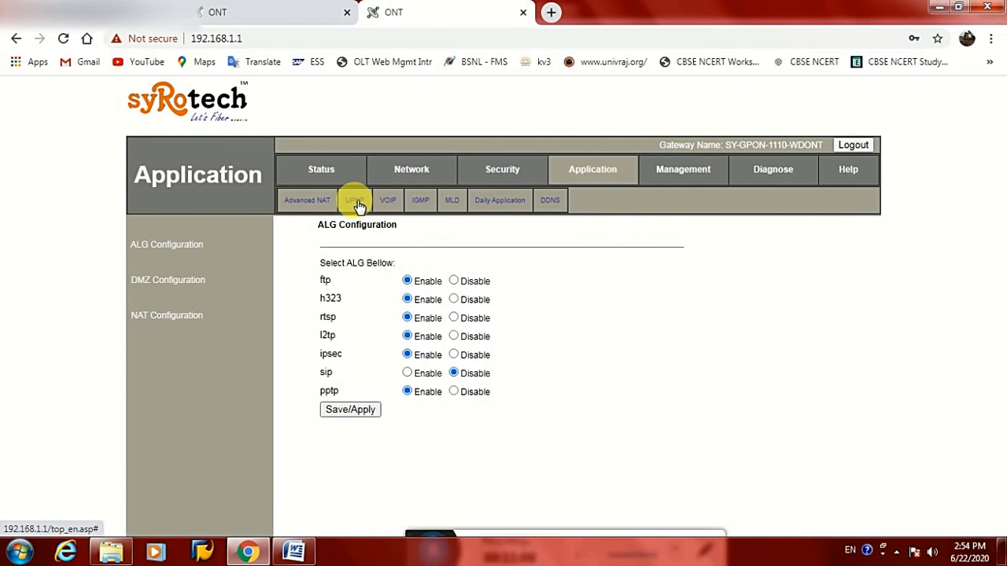
left_click(355, 201)
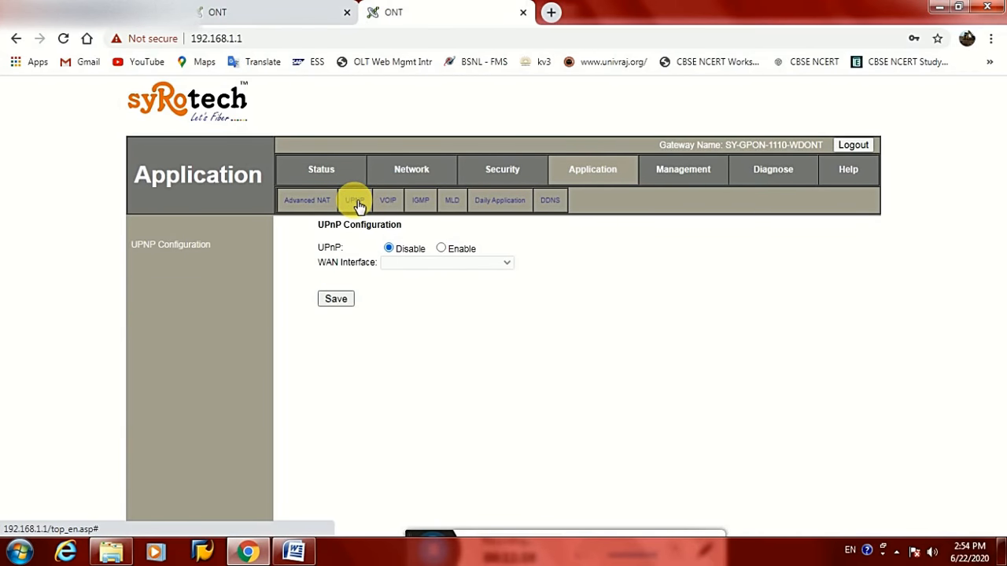
left_click(387, 200)
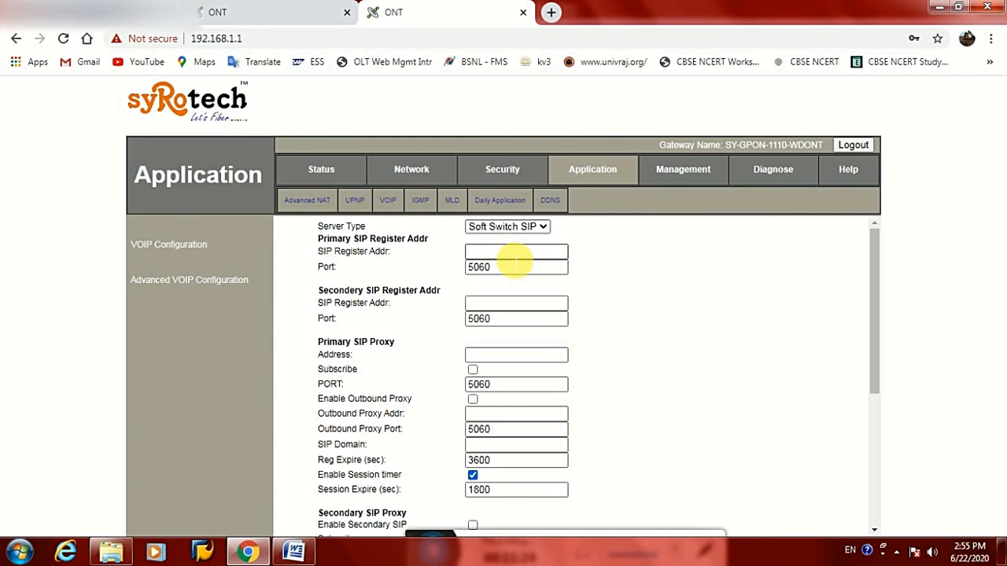
Look over the primary and secondary SIP register, proxy and outbound proxy address fields
left_click(512, 260)
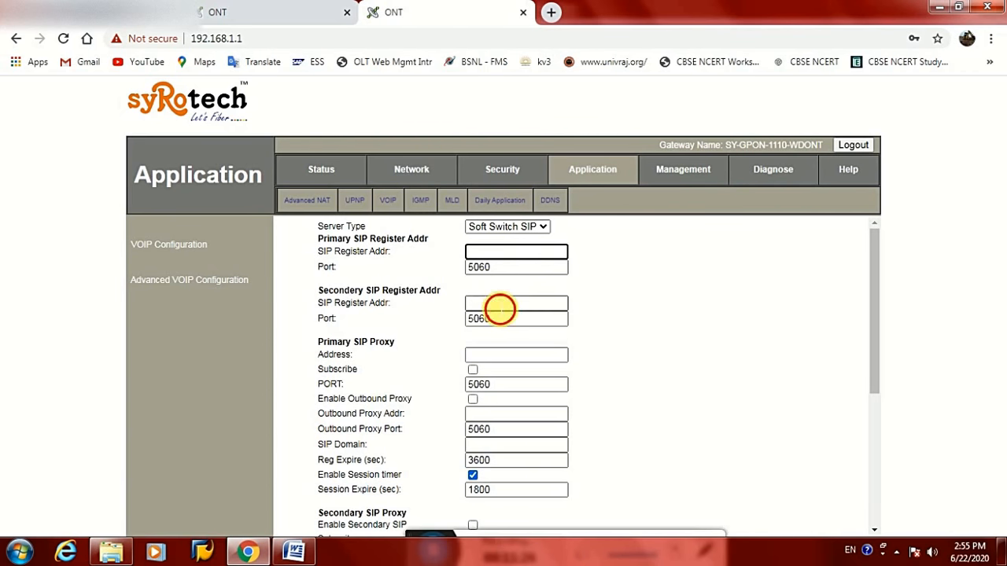
left_click(498, 306)
left_click(509, 356)
left_click(519, 413)
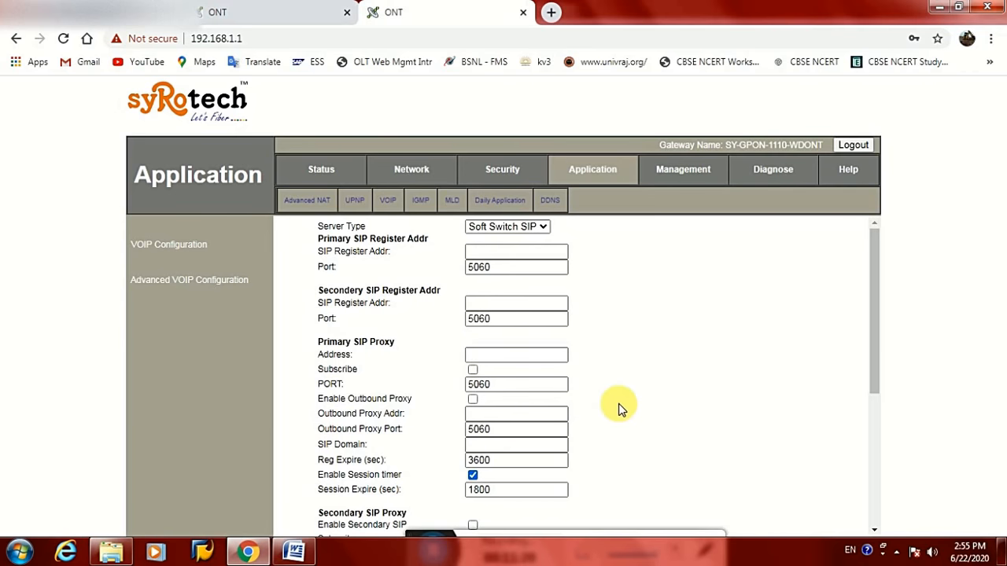
scroll(618, 408, "down", 3)
scroll(618, 409, "down", 1)
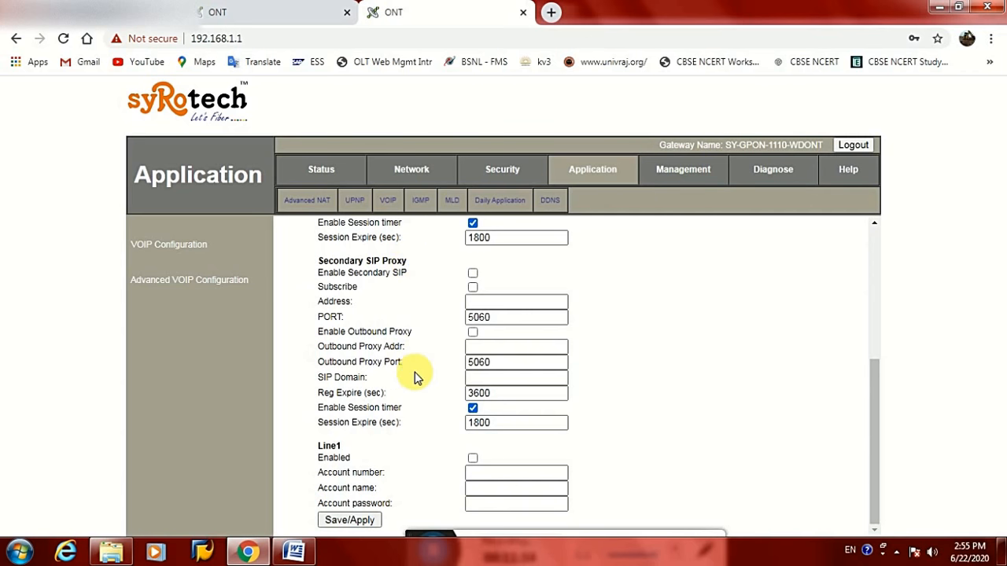
Enable VoIP Line1 and enter its account number, correcting a mistyped digit
left_click(487, 475)
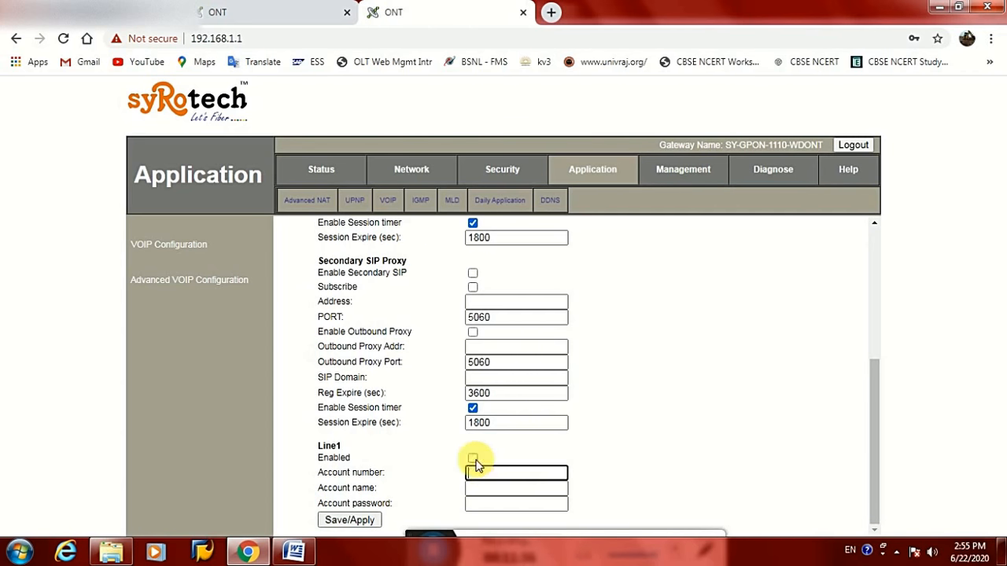
left_click(472, 458)
left_click(505, 475)
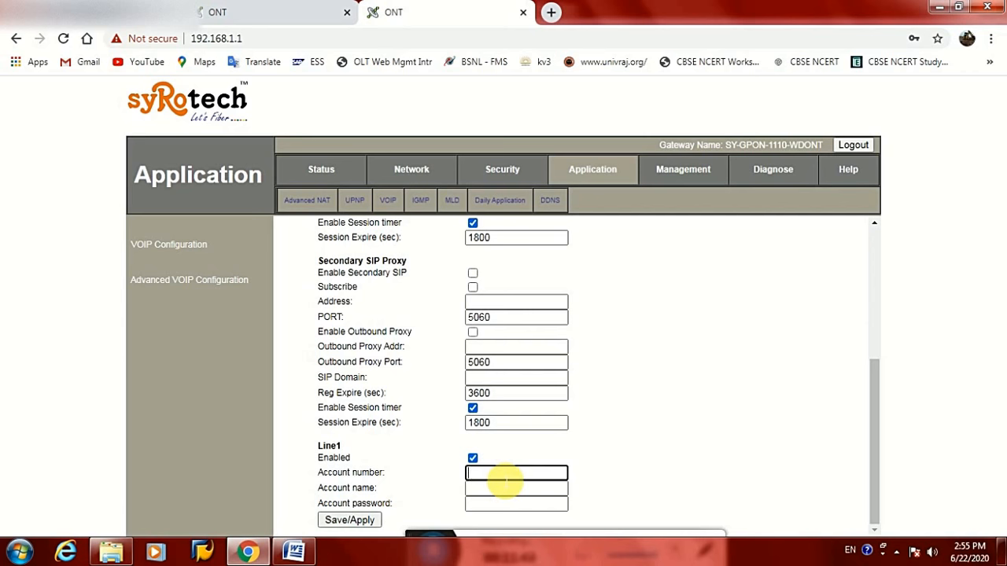
Copy the account number into the Account name and Account password fields, then save
mouse_move(503, 482)
left_mouse_down()
mouse_move(519, 487)
mouse_move(476, 489)
mouse_move(486, 488)
left_mouse_up()
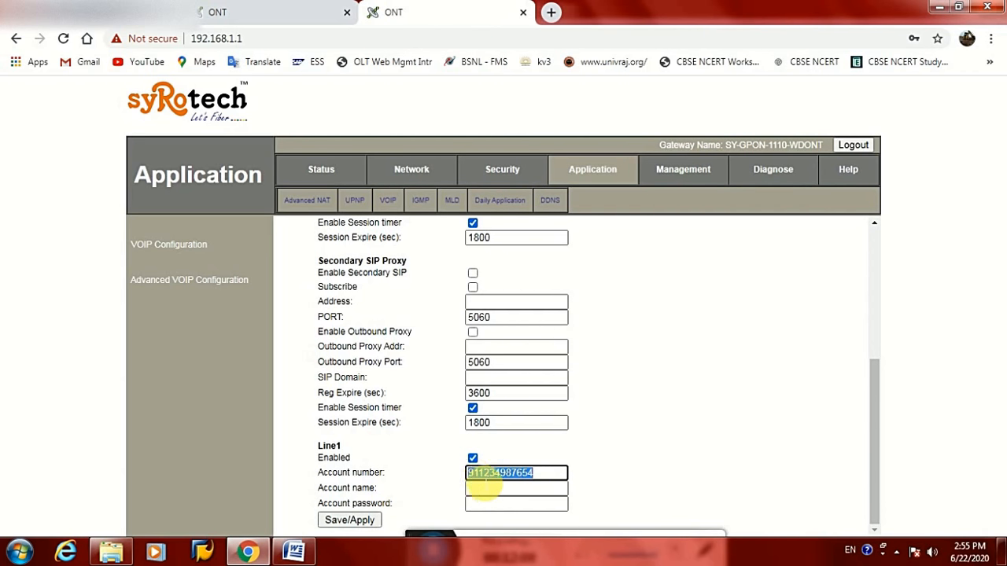
right_click(483, 476)
left_click(519, 298)
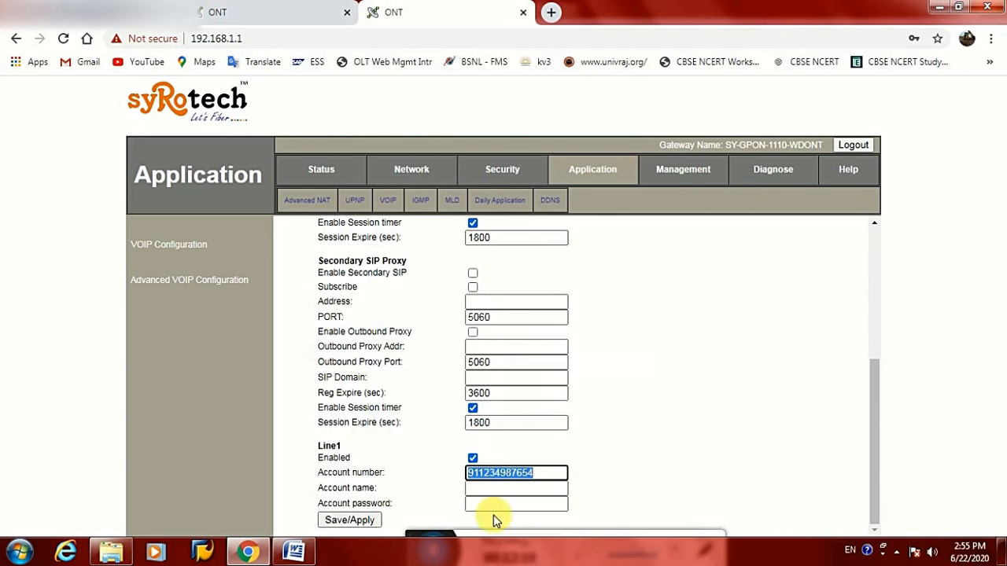
right_click(489, 487)
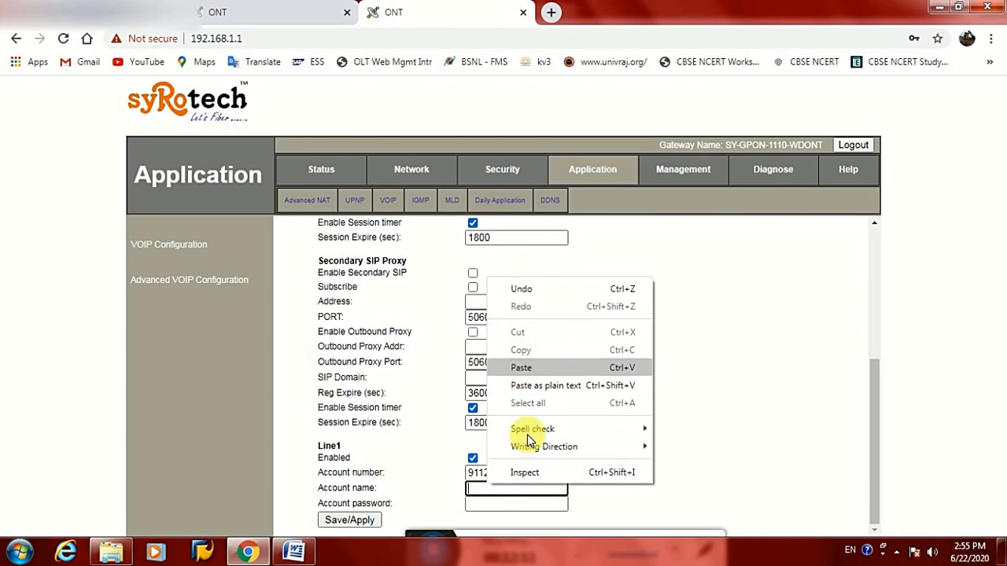
left_click(520, 367)
right_click(469, 504)
left_click(476, 391)
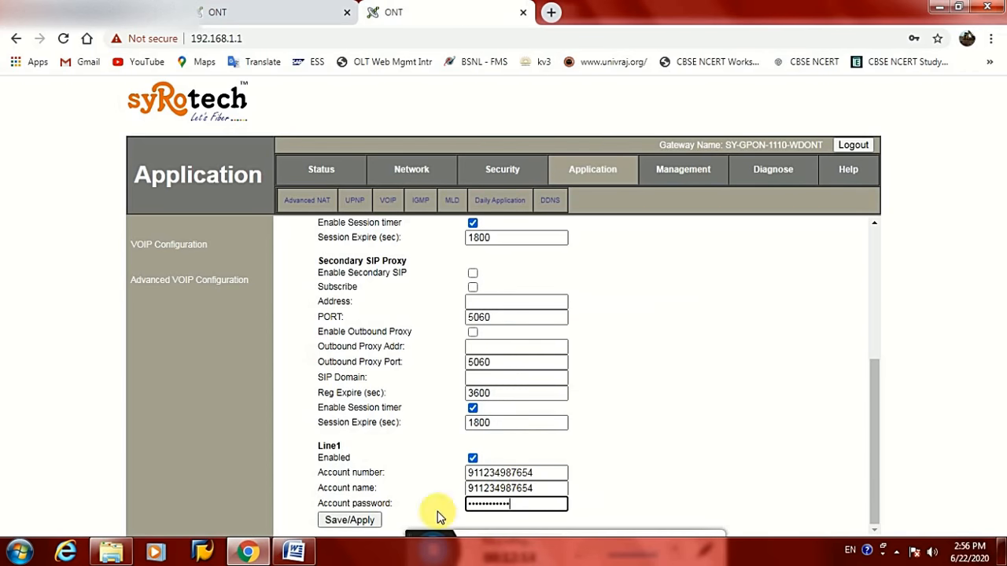
left_click(360, 519)
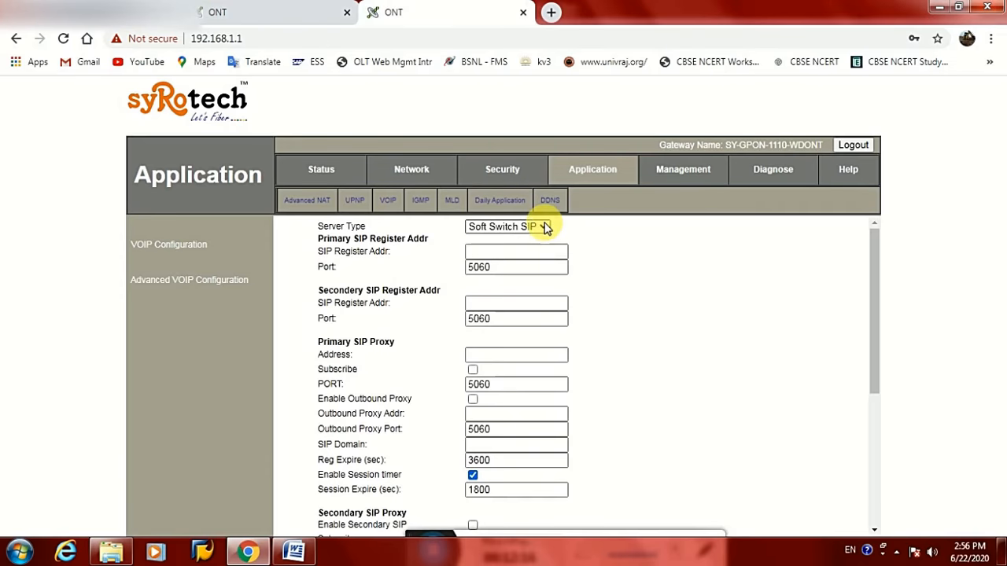
Decline Chrome's offer to save the password and go back to the Network section
scroll(526, 310, "down", 3)
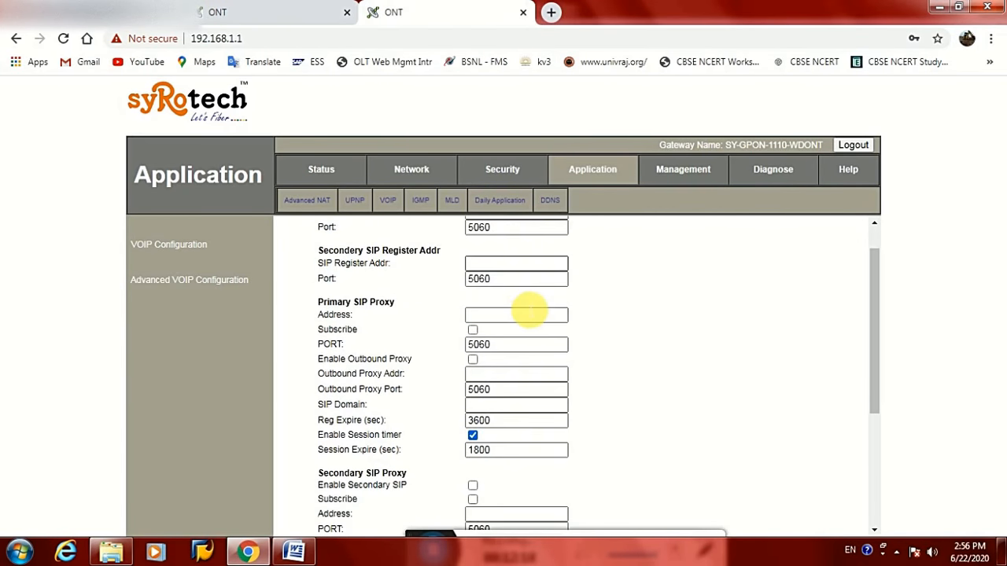
scroll(523, 310, "up", 3)
left_click(494, 252)
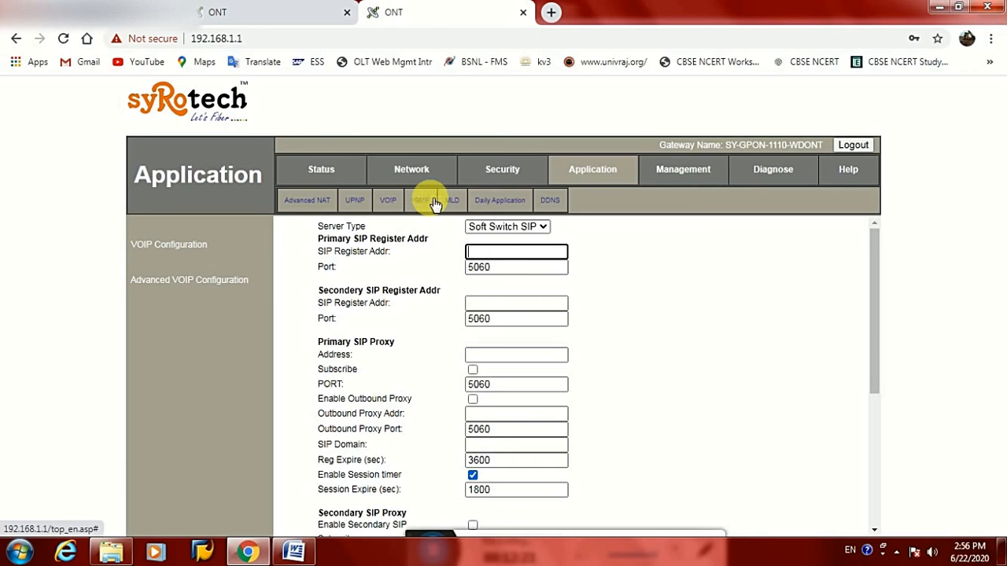
left_click(668, 175)
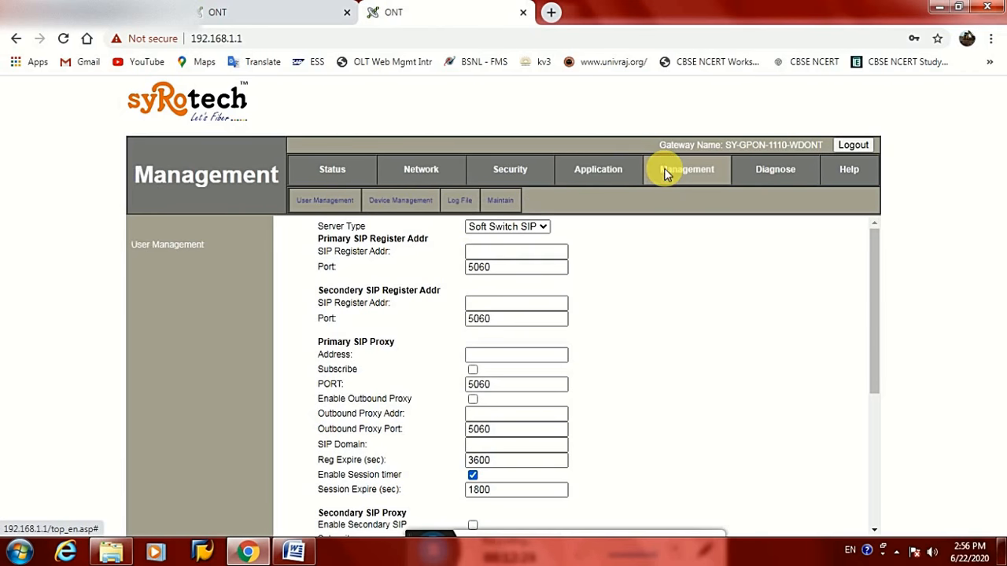
left_click(914, 280)
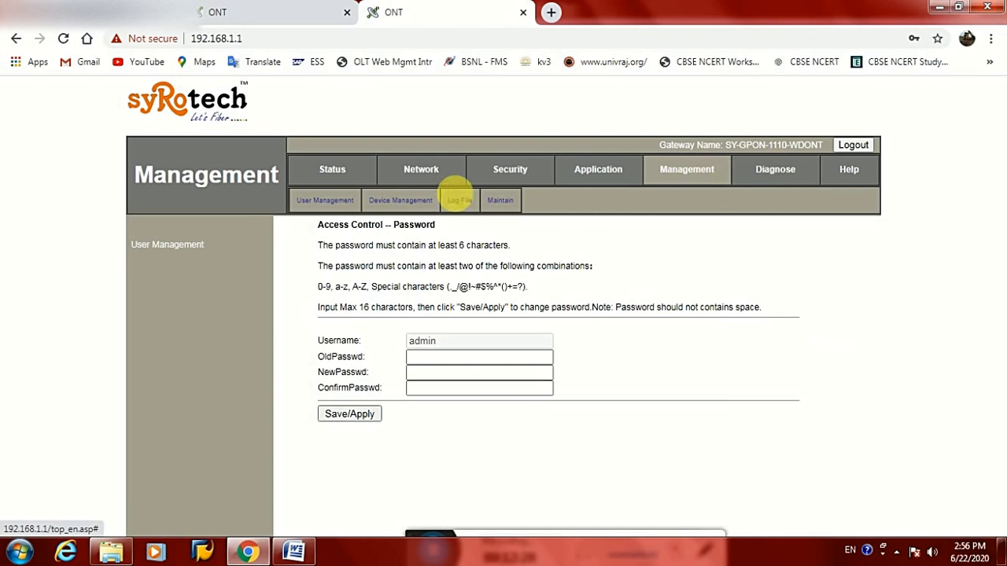
left_click(427, 173)
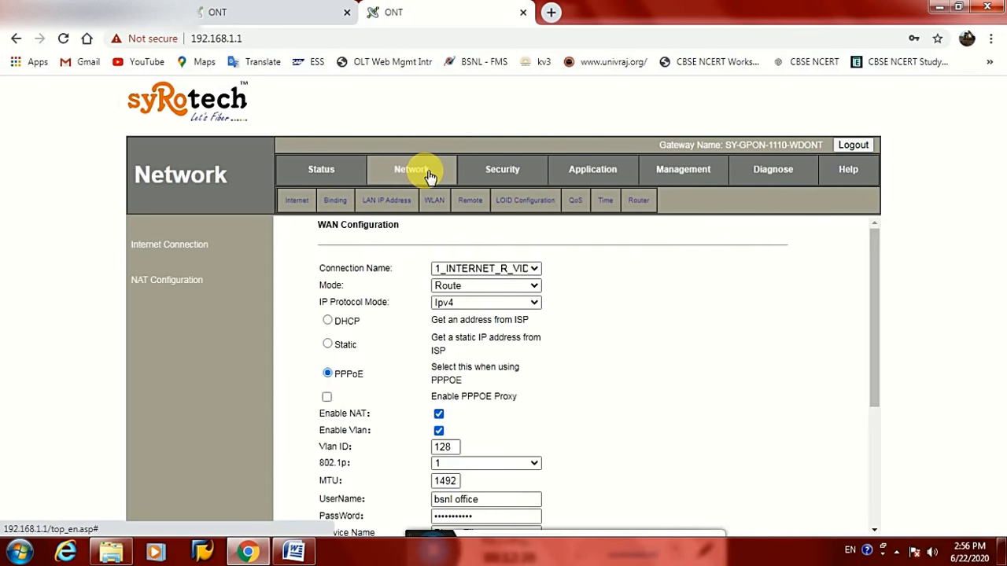